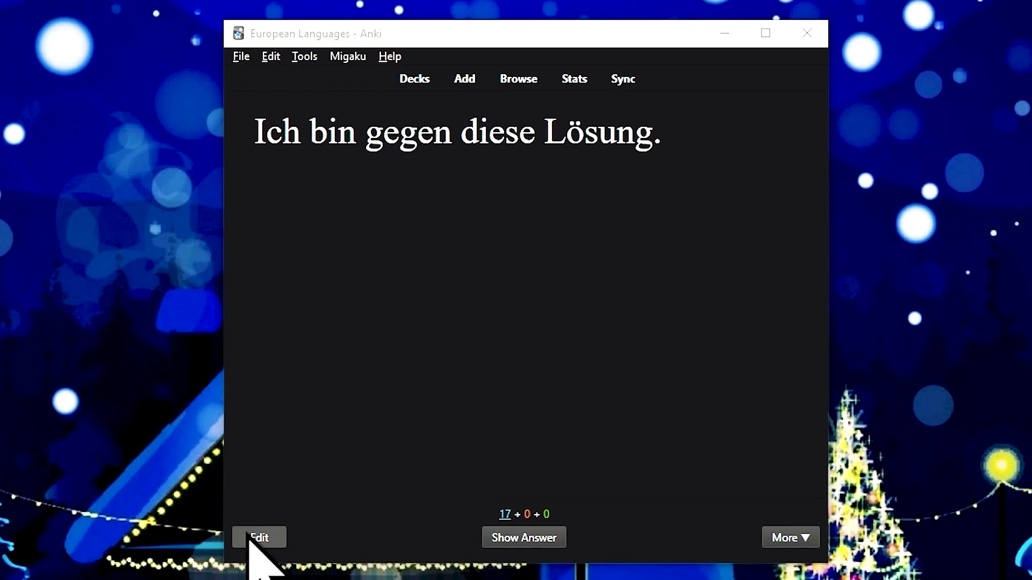
# Step: Parse the German card with the German flag button and reveal its gender-coloured answer
pyautogui.click(334, 353)
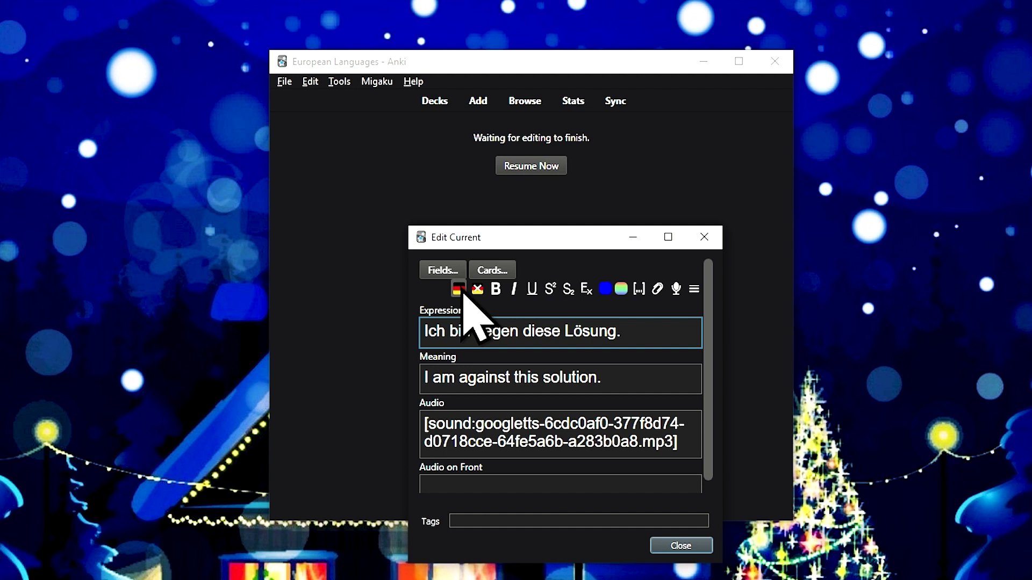
pyautogui.click(461, 291)
pyautogui.click(678, 546)
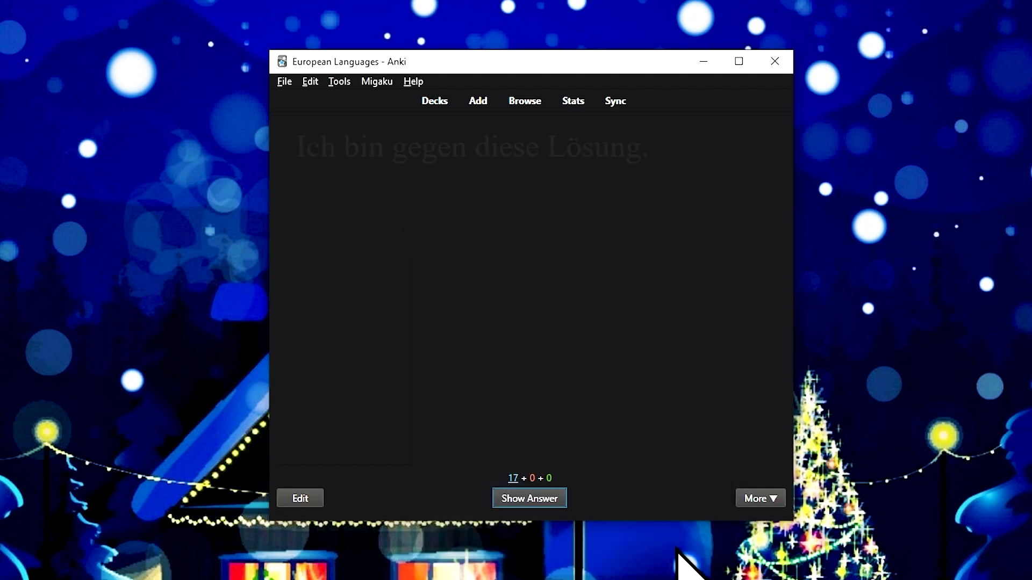
pyautogui.click(551, 498)
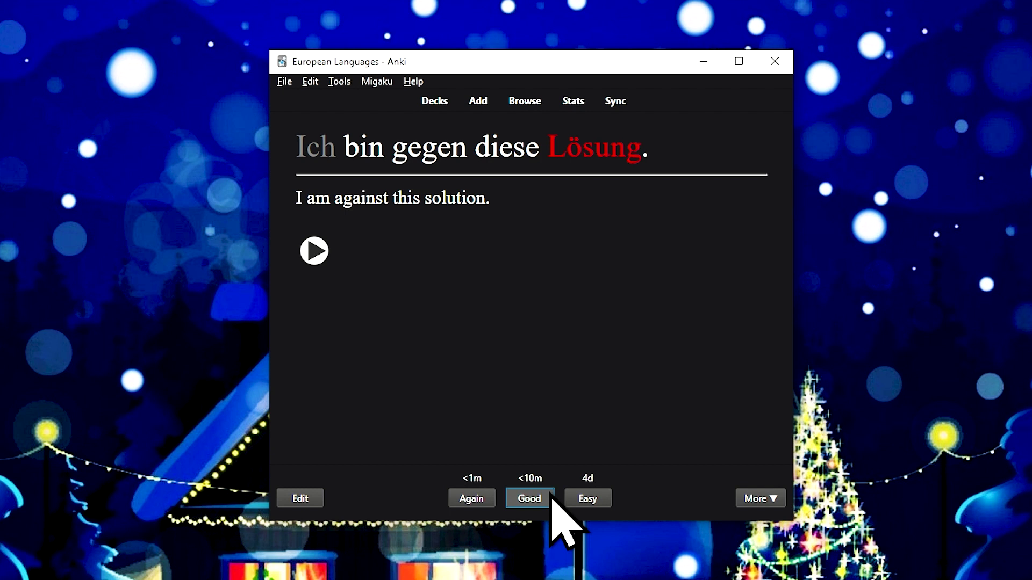
# Step: Inspect the Migaku pop-ups for words on the card, such as 'Ich'
pyautogui.moveTo(306, 156)
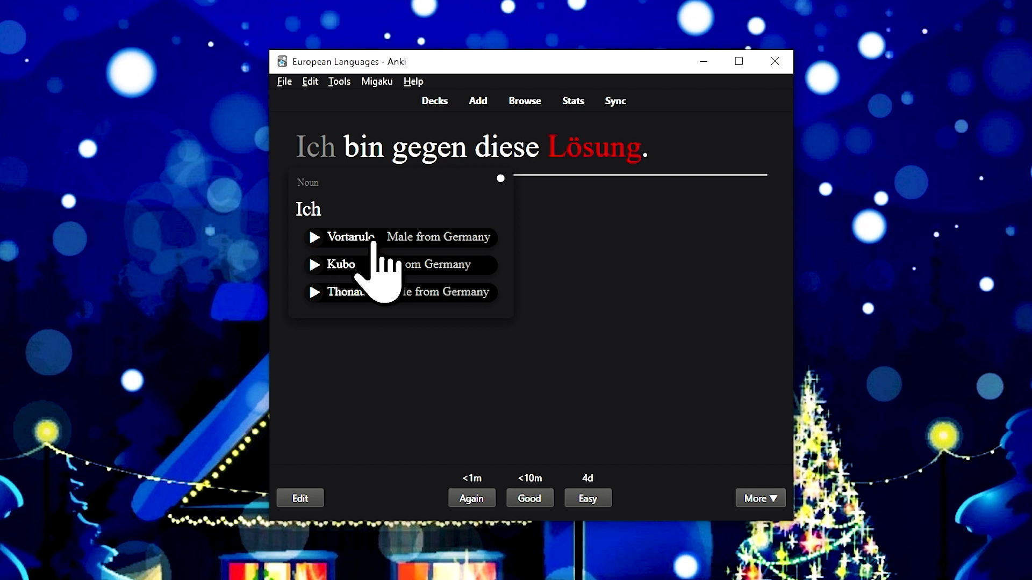
pyautogui.moveTo(420, 157)
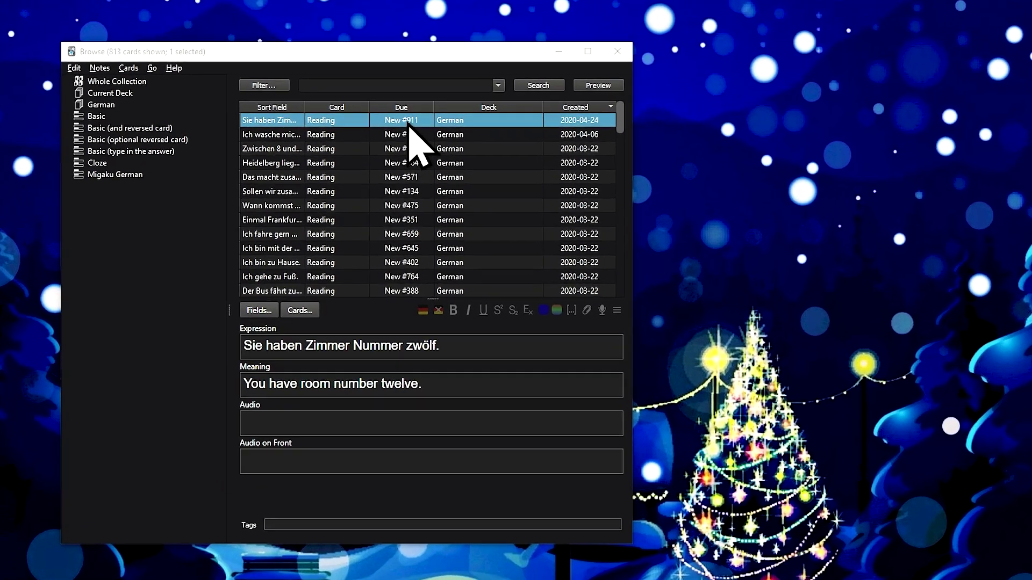
# Step: Generate German readings for all 813 cards, from Expression into Expression, in Overwrite mode
pyautogui.hotkey('ctrl', 'alt', 'a')
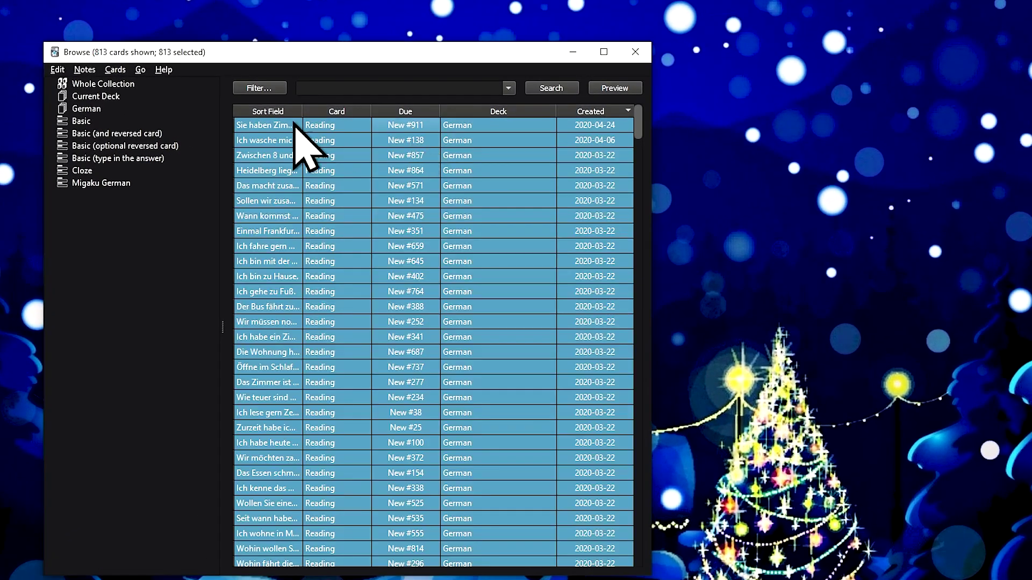
pyautogui.click(57, 70)
pyautogui.click(104, 151)
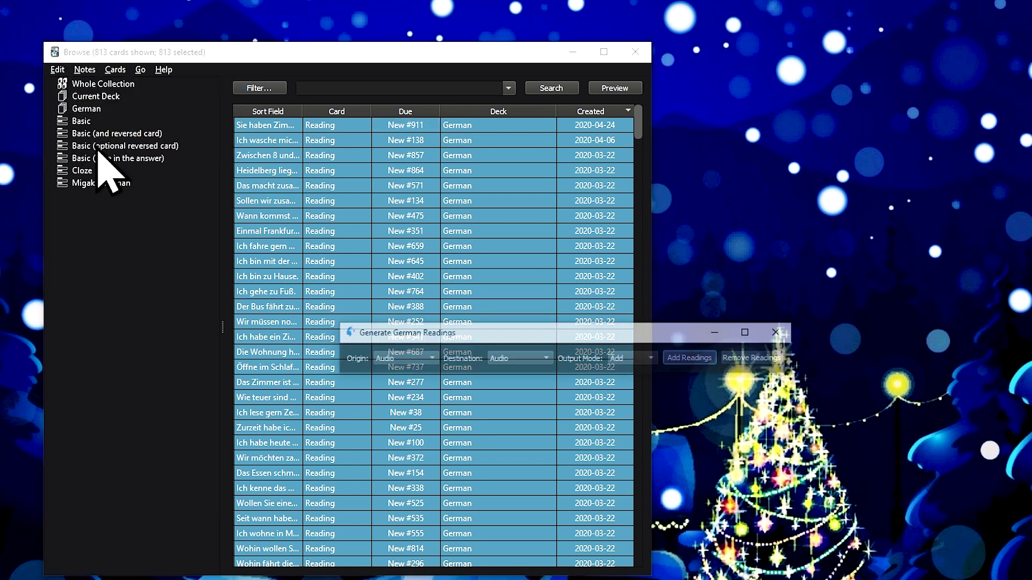
pyautogui.click(407, 359)
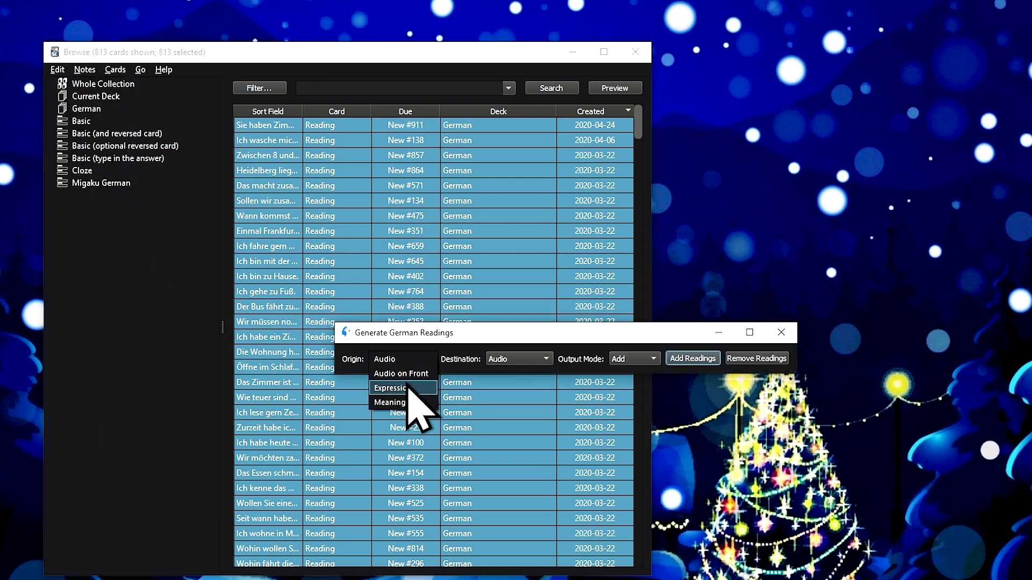
pyautogui.click(410, 398)
pyautogui.click(510, 365)
pyautogui.click(519, 395)
pyautogui.click(645, 359)
pyautogui.click(642, 376)
pyautogui.click(699, 358)
pyautogui.click(631, 368)
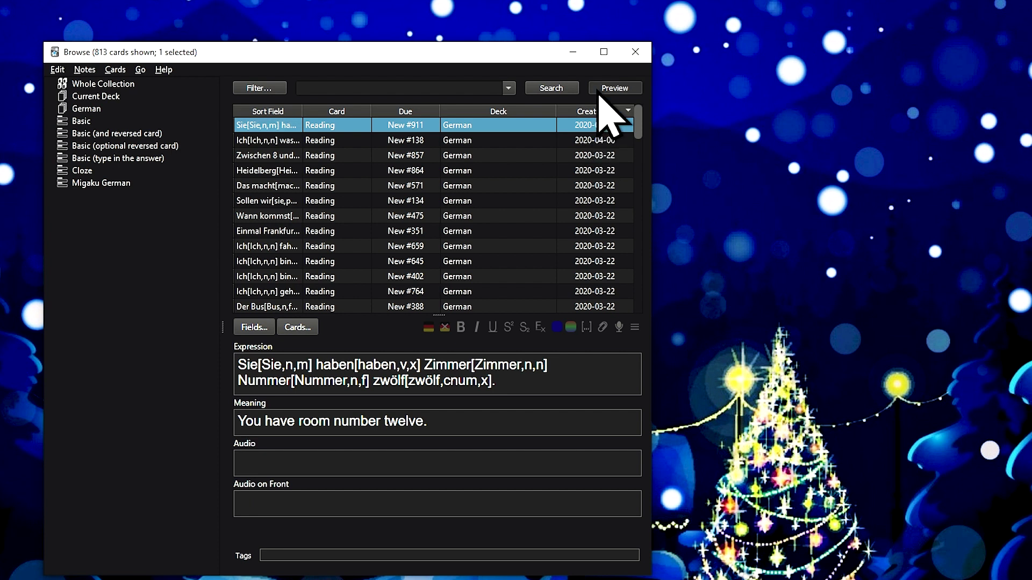
# Step: Preview the first three German cards, showing each card's front and answer
pyautogui.click(600, 90)
pyautogui.click(754, 526)
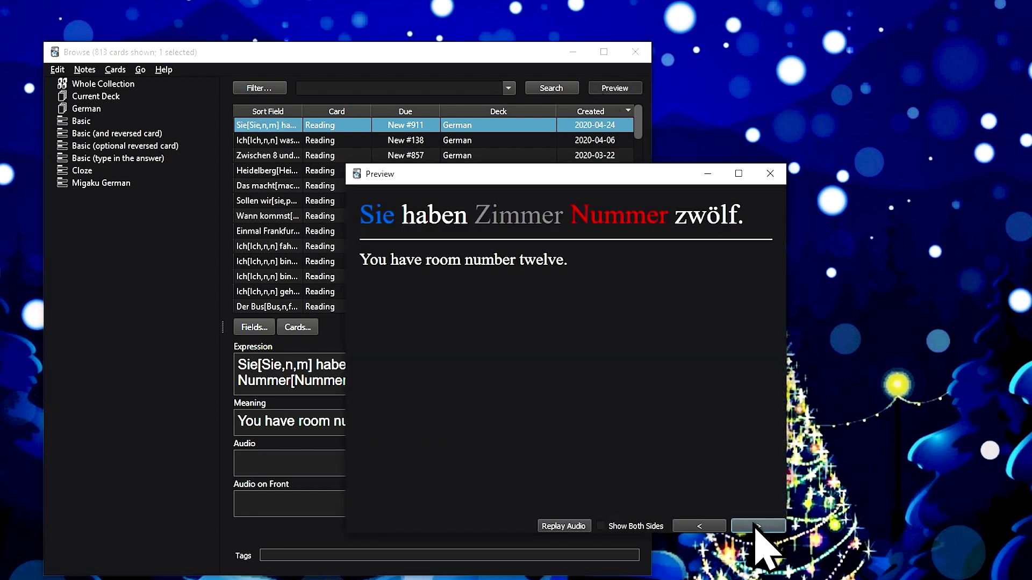
pyautogui.click(755, 526)
pyautogui.click(755, 526)
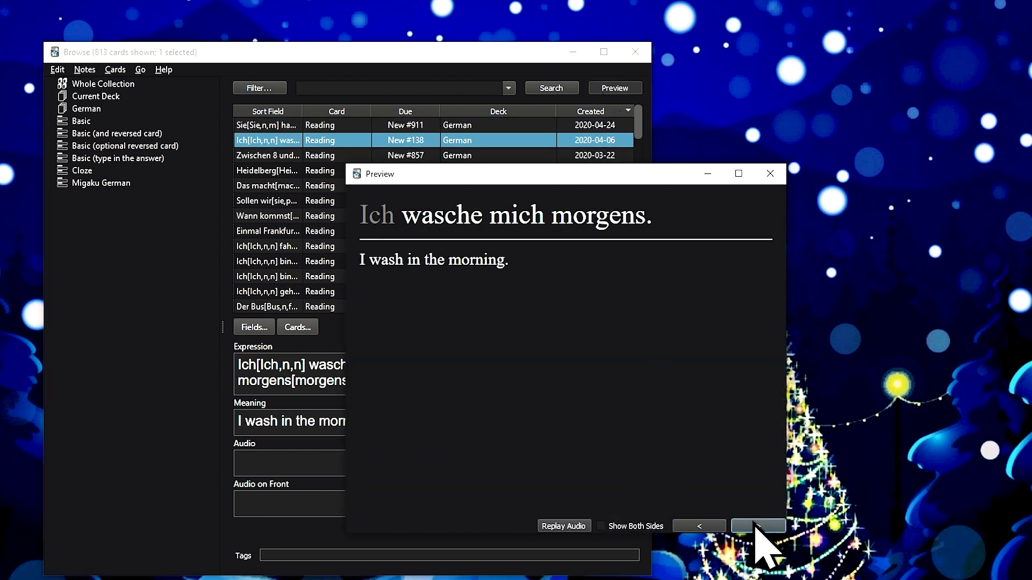
pyautogui.click(755, 526)
pyautogui.click(755, 526)
pyautogui.moveTo(512, 218)
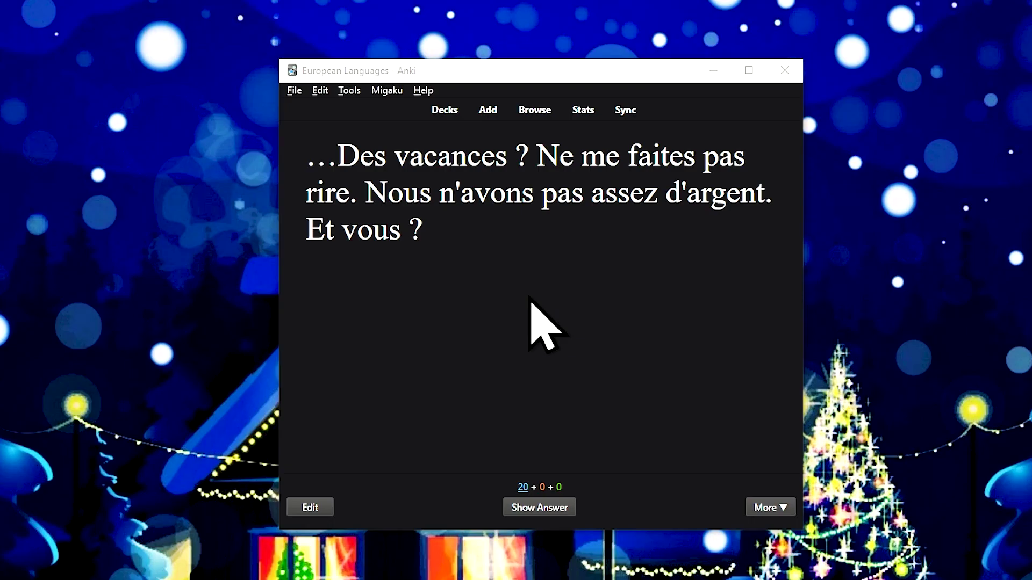
# Step: Parse the French card with the French flag button and reveal its gender-coloured answer
pyautogui.click(313, 510)
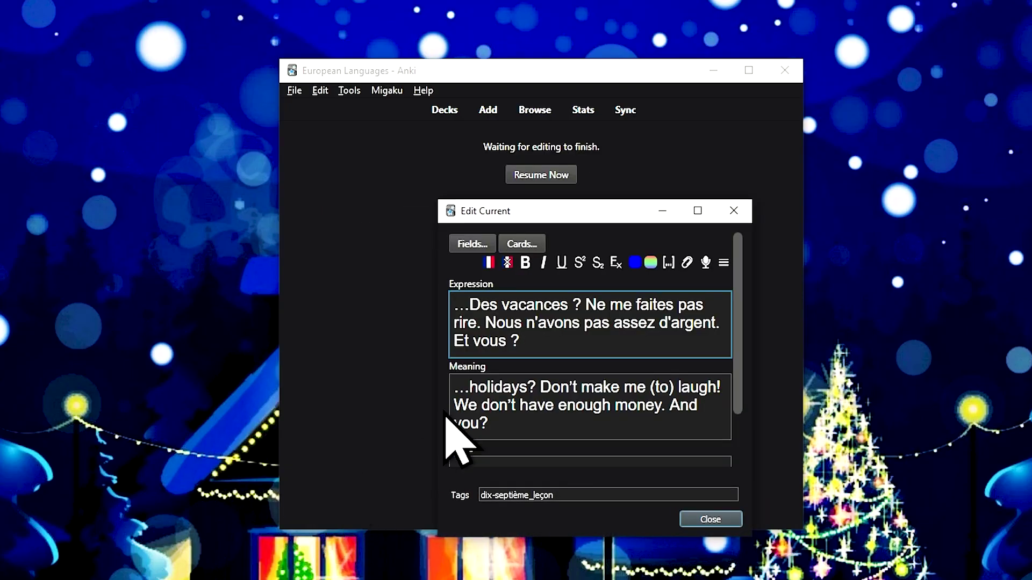
pyautogui.click(488, 262)
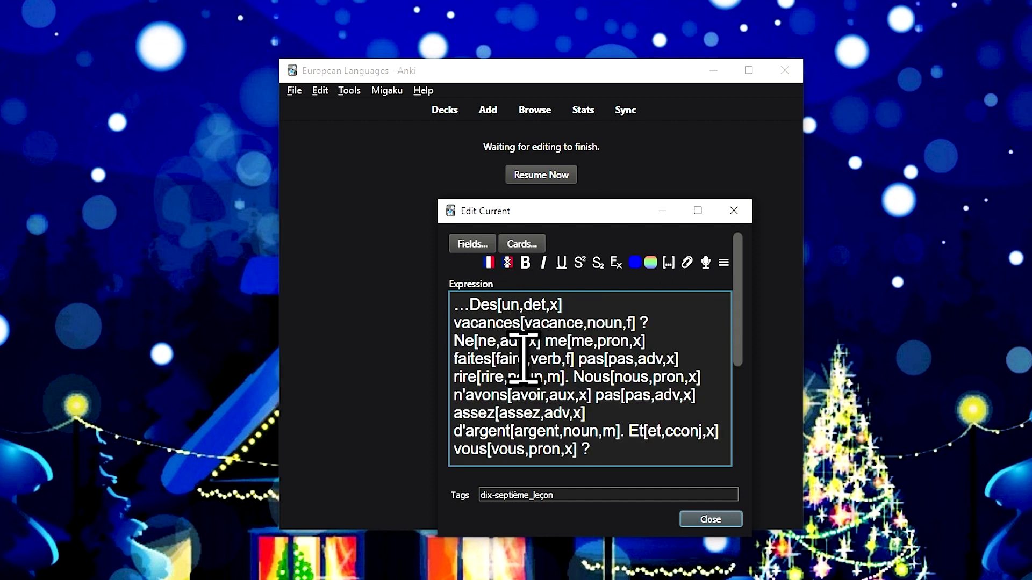
pyautogui.click(711, 521)
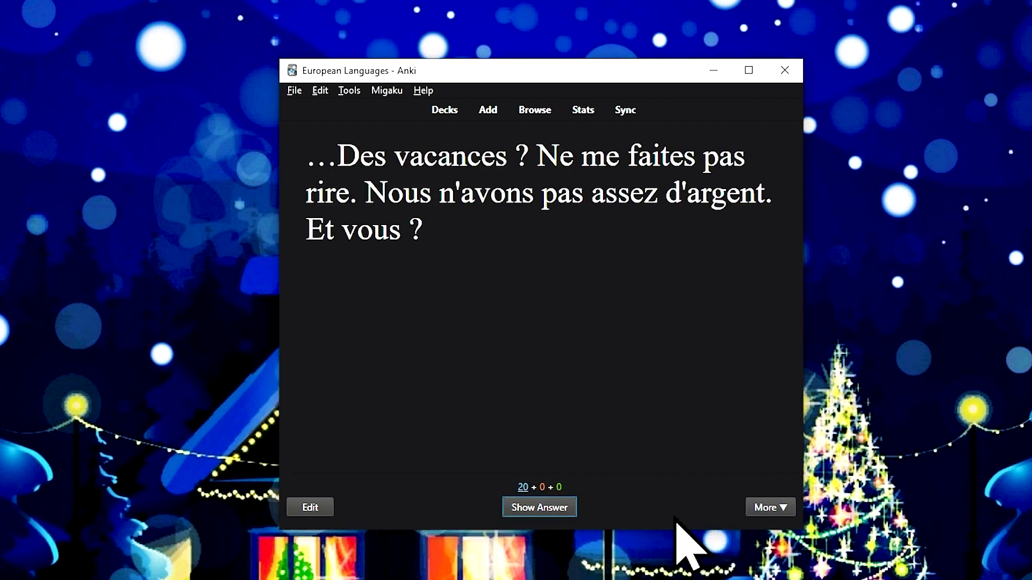
pyautogui.click(546, 509)
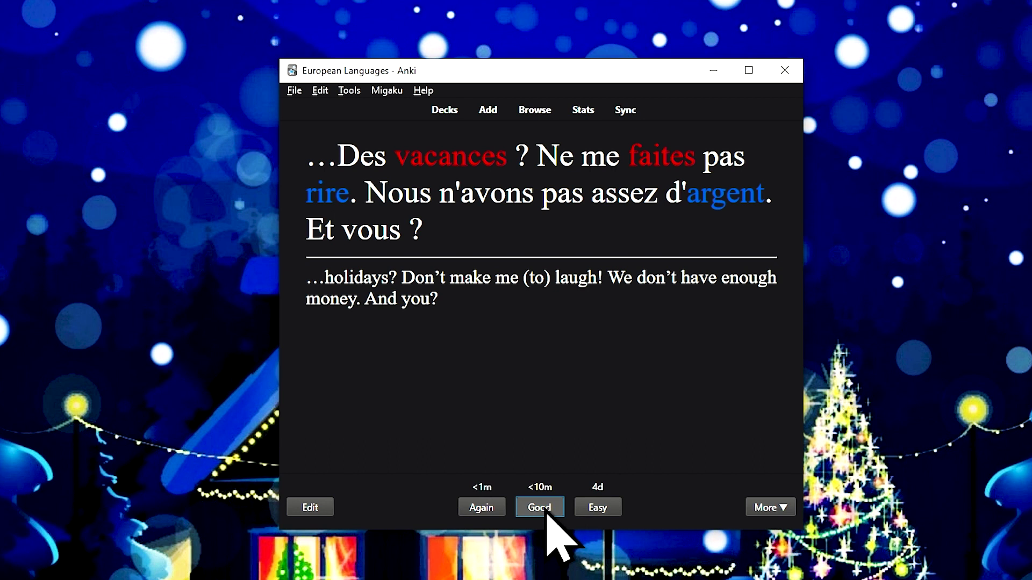
pyautogui.moveTo(415, 160)
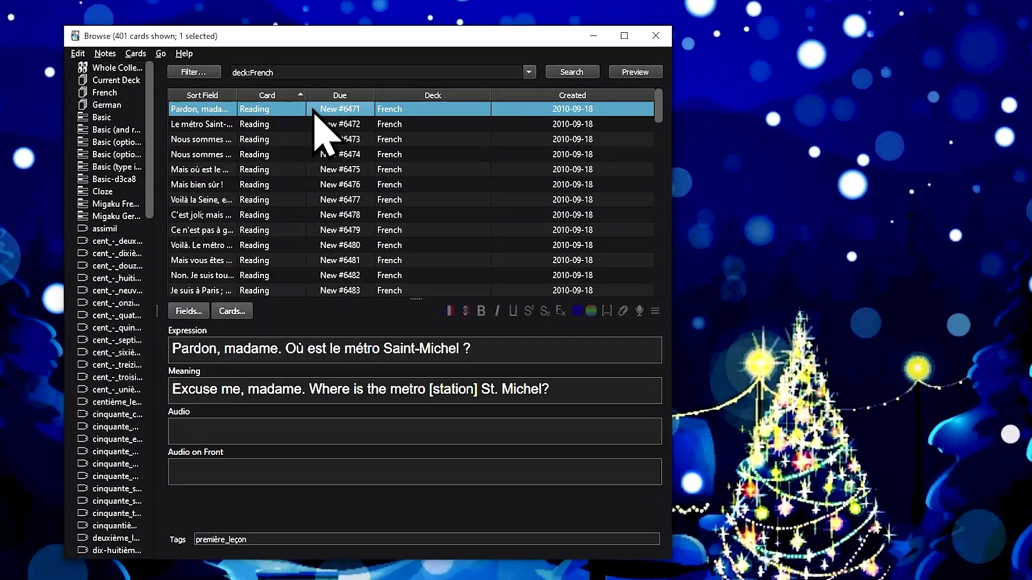
# Step: Generate French readings for all 401 cards into Expression with Overwrite, then select the first card
pyautogui.hotkey('ctrl', 'alt', 'a')
pyautogui.click(78, 53)
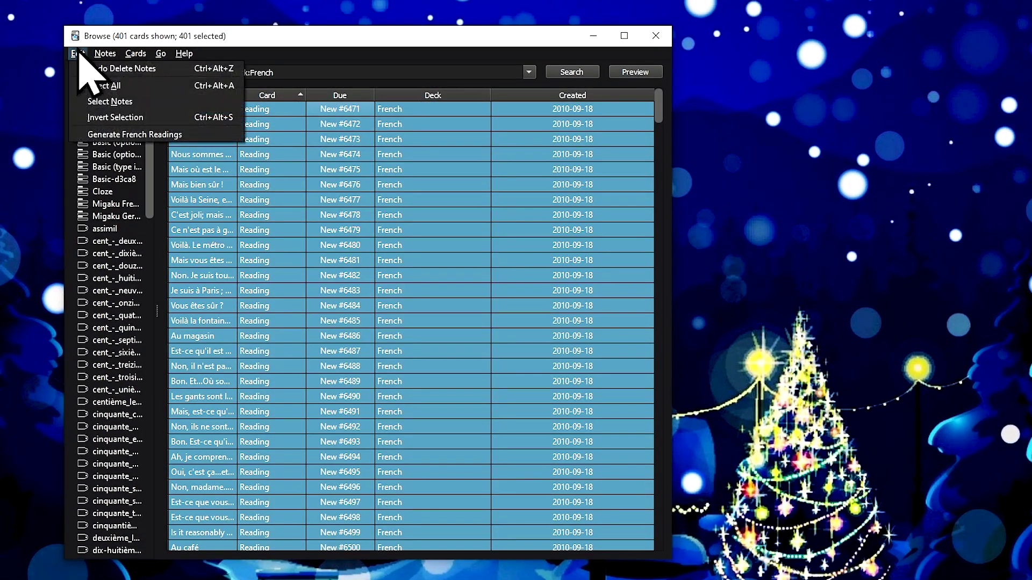
pyautogui.click(115, 134)
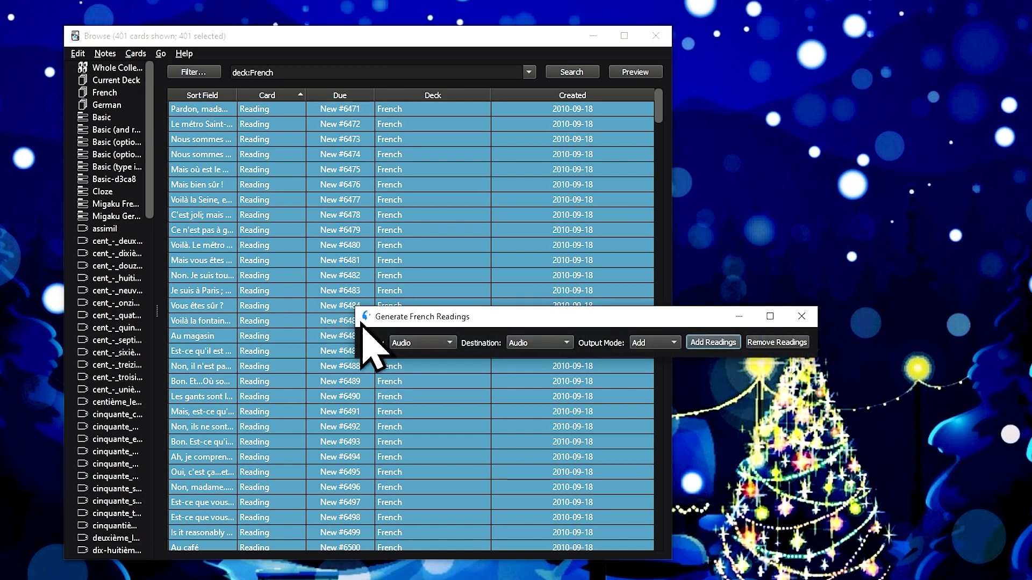
pyautogui.click(423, 343)
pyautogui.click(430, 371)
pyautogui.click(552, 342)
pyautogui.click(553, 372)
pyautogui.click(668, 344)
pyautogui.click(660, 369)
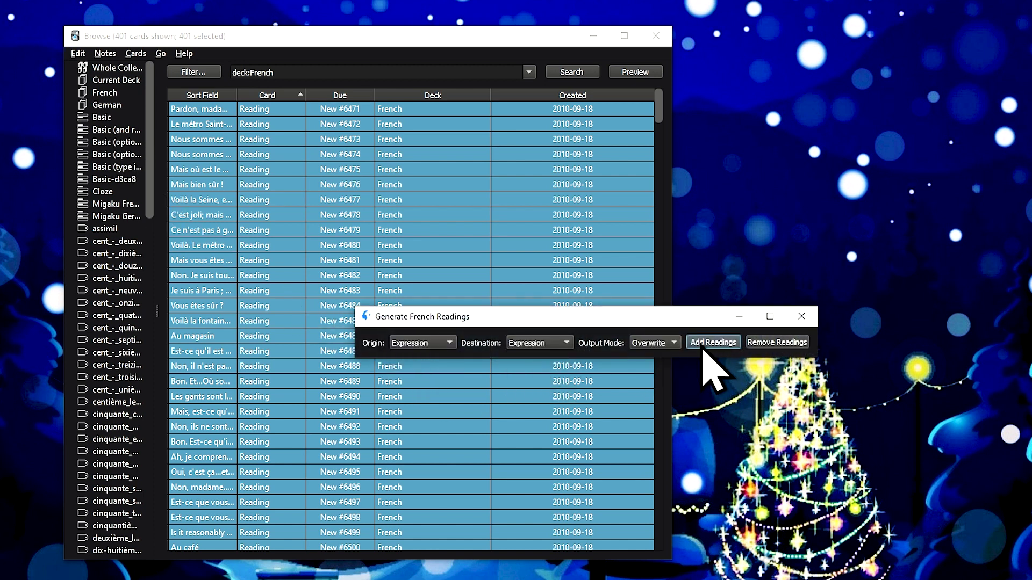
pyautogui.click(699, 343)
pyautogui.click(655, 354)
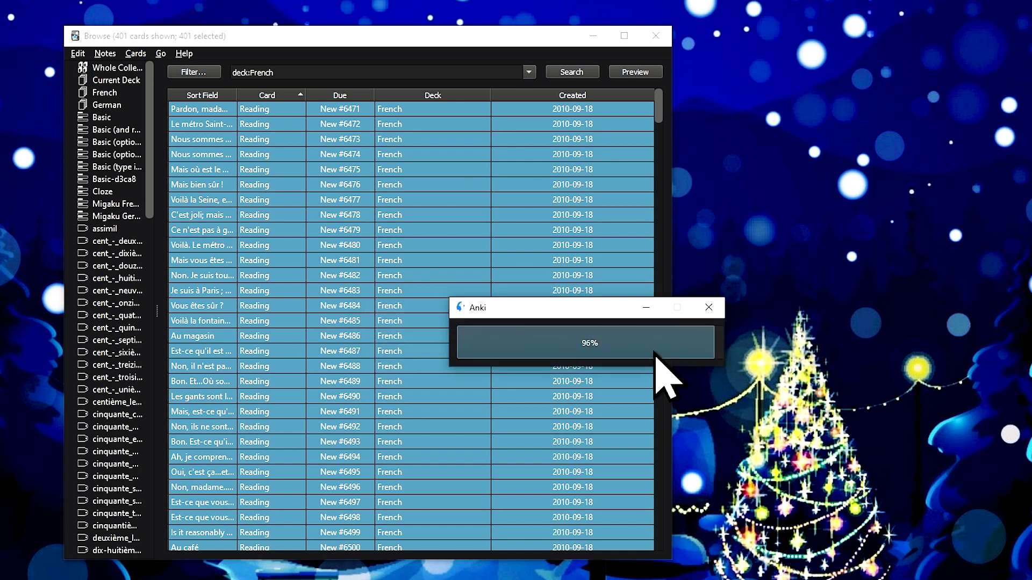
pyautogui.click(605, 110)
# Step: Preview the first three French cards, showing each card's front and answer
pyautogui.click(635, 72)
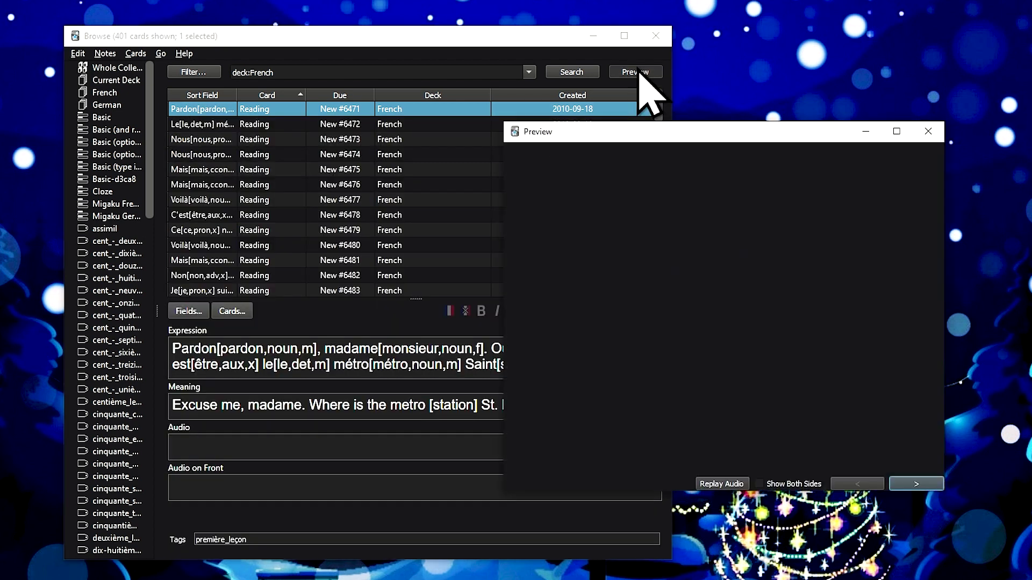
pyautogui.click(915, 484)
pyautogui.click(915, 484)
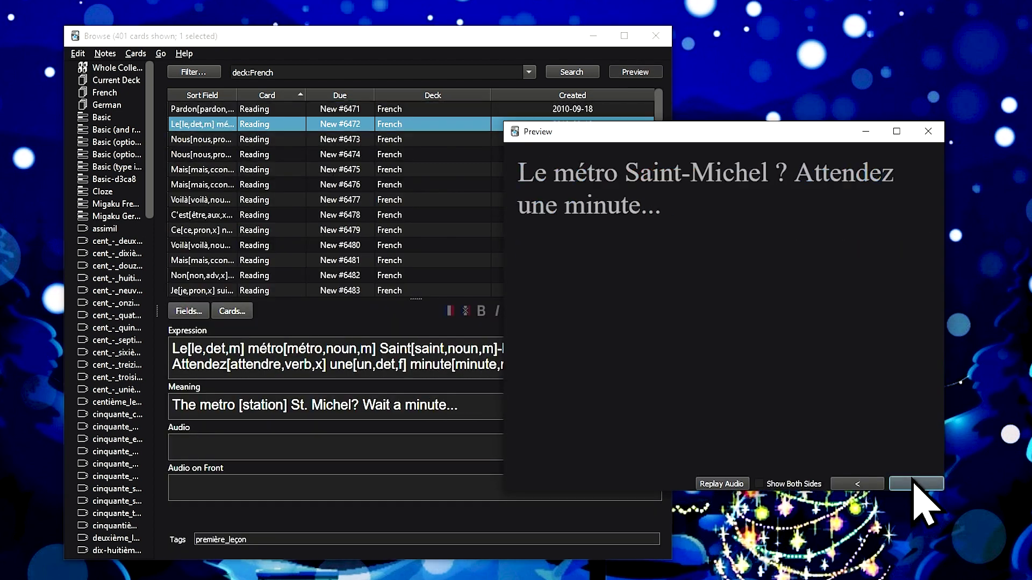
pyautogui.click(915, 484)
pyautogui.click(916, 484)
pyautogui.click(915, 484)
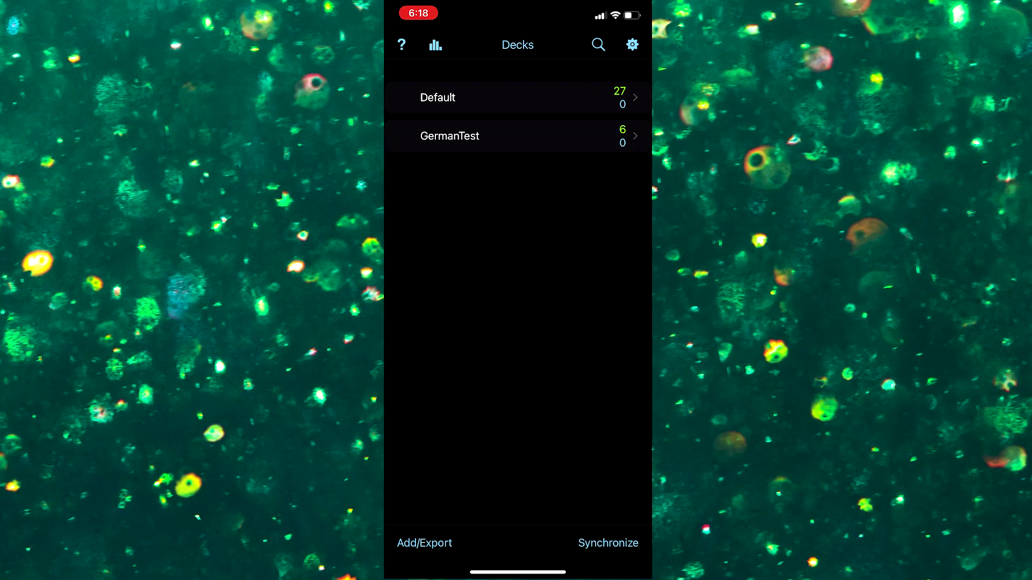
# Step: Study the GermanTest deck, looking up Länder and schloss before revealing the answer
pyautogui.click(449, 136)
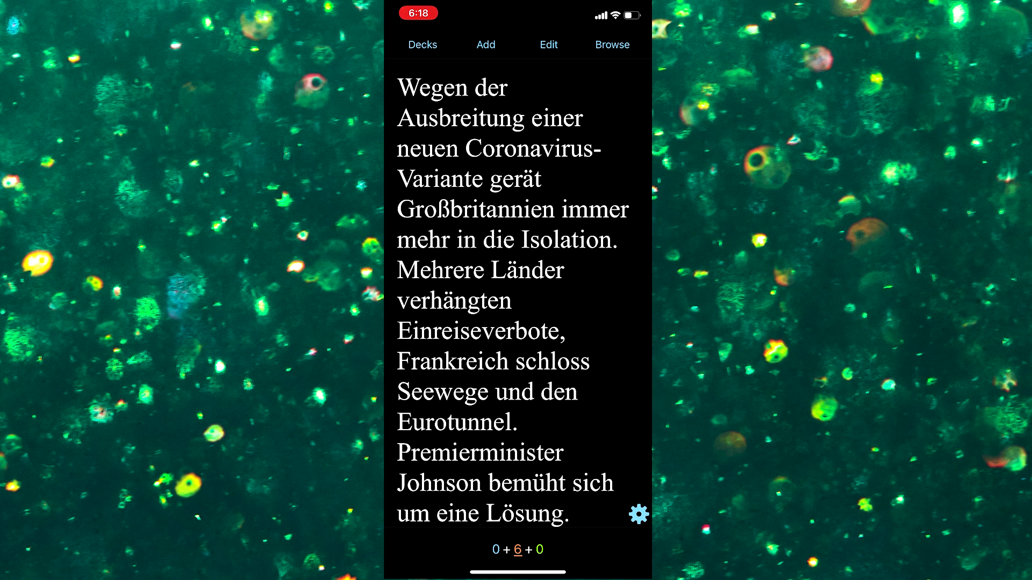
pyautogui.click(527, 270)
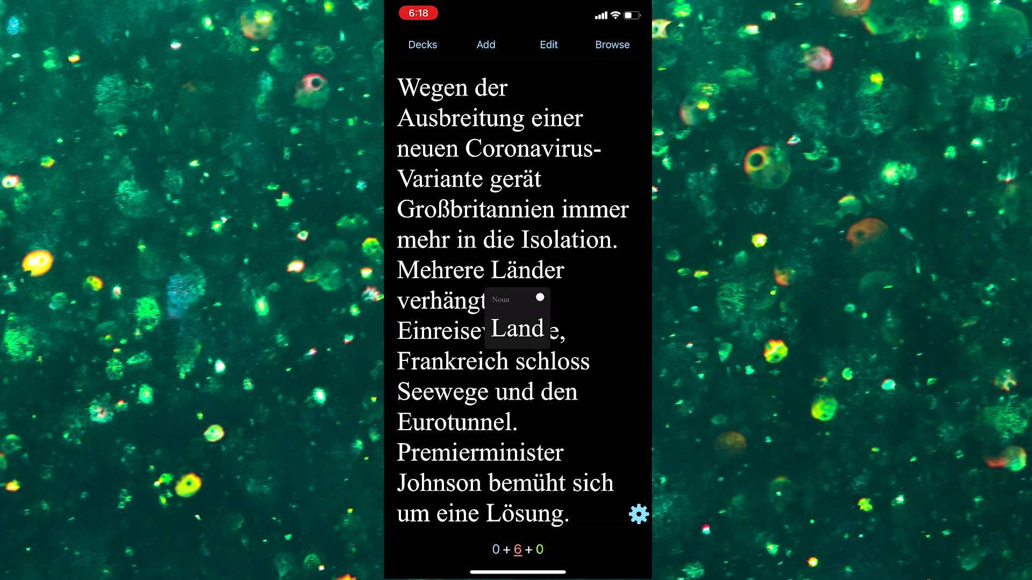
pyautogui.click(564, 361)
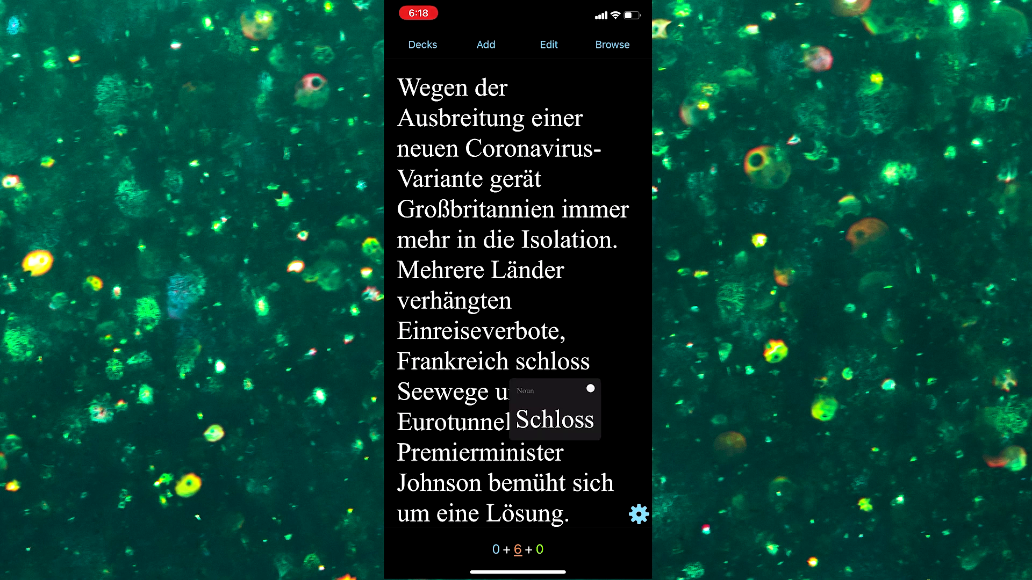
pyautogui.click(518, 549)
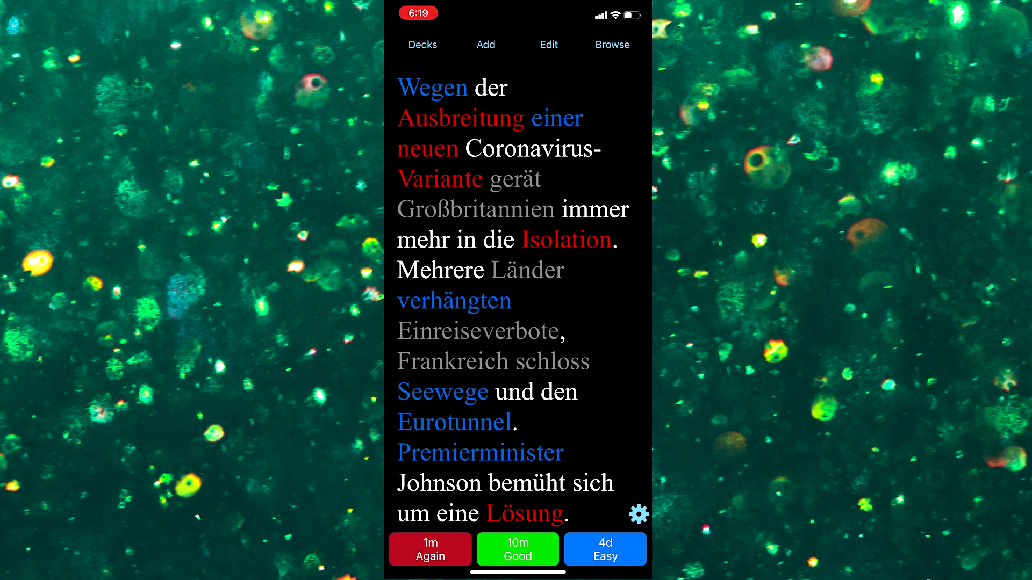
pyautogui.scroll(-3, 518, 295)
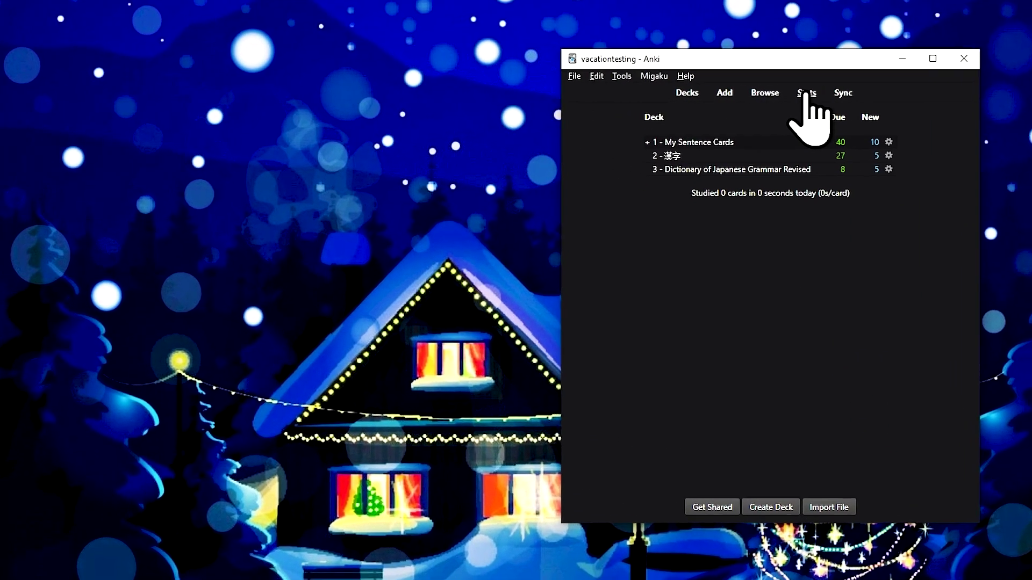
# Step: Check the whole collection's due forecast in Statistics
pyautogui.click(658, 95)
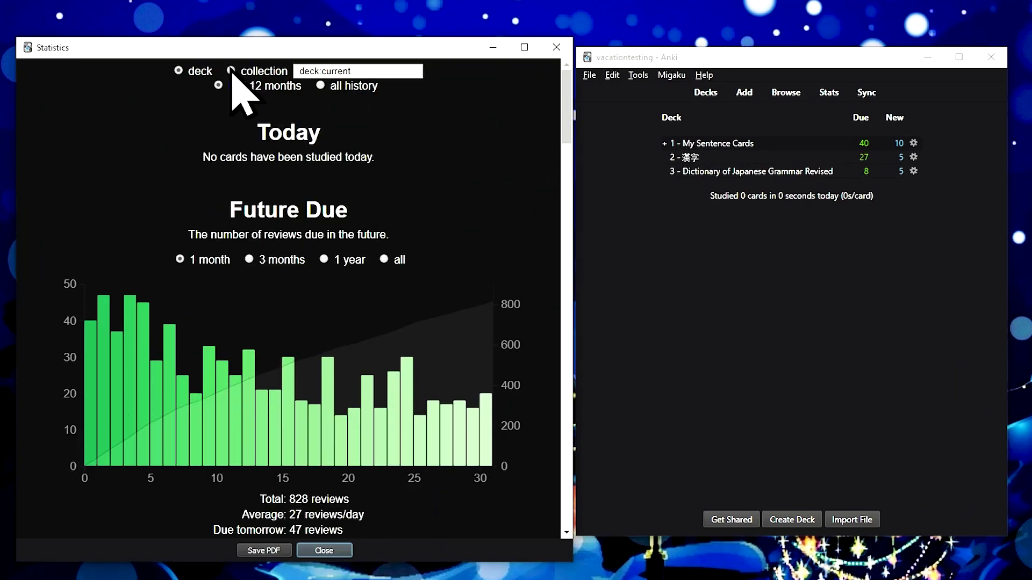
pyautogui.click(231, 70)
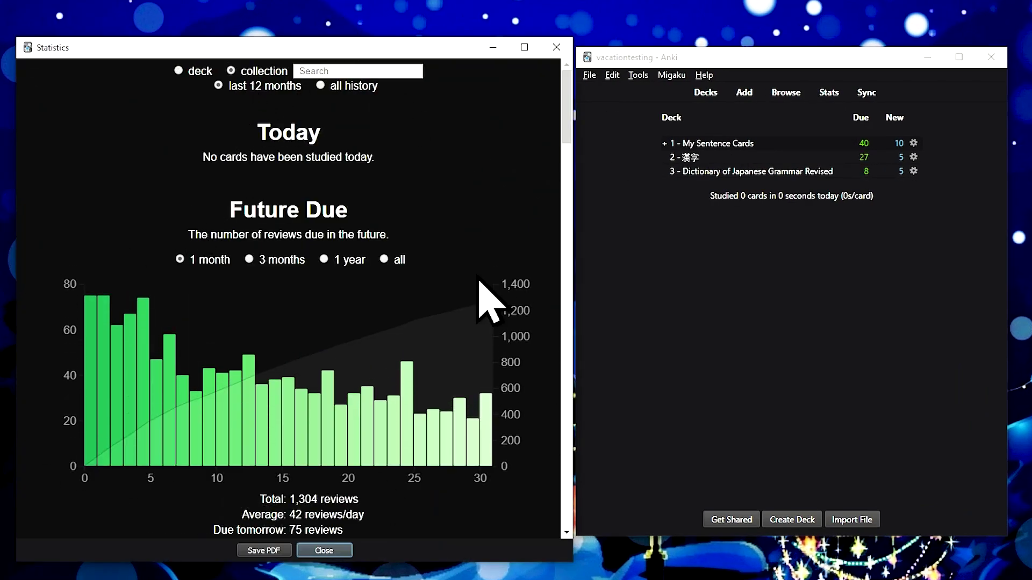
pyautogui.click(557, 47)
# Step: Run Migaku Optimize Schedule and review the current deck's statistics afterwards
pyautogui.click(671, 75)
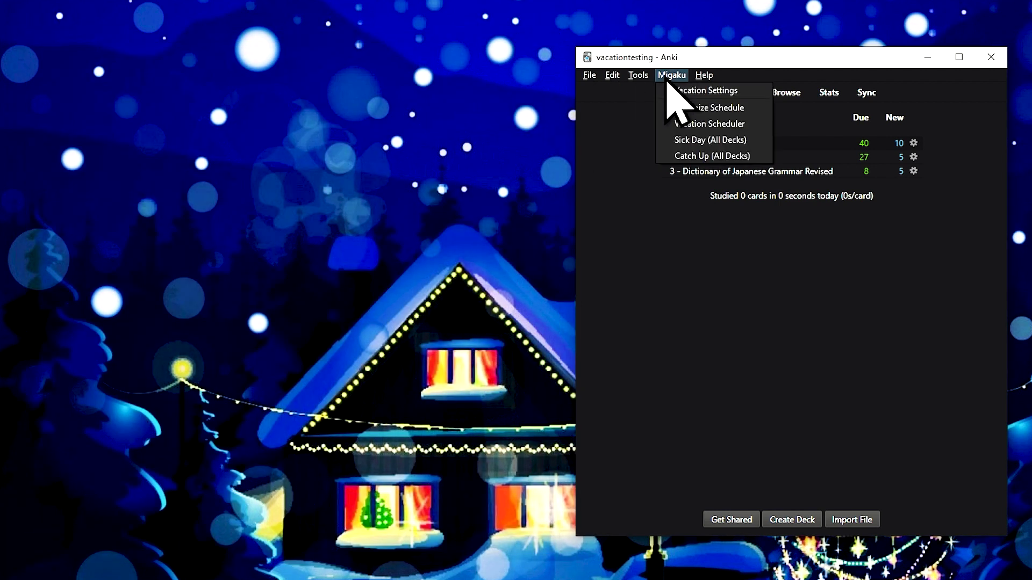
pyautogui.click(683, 109)
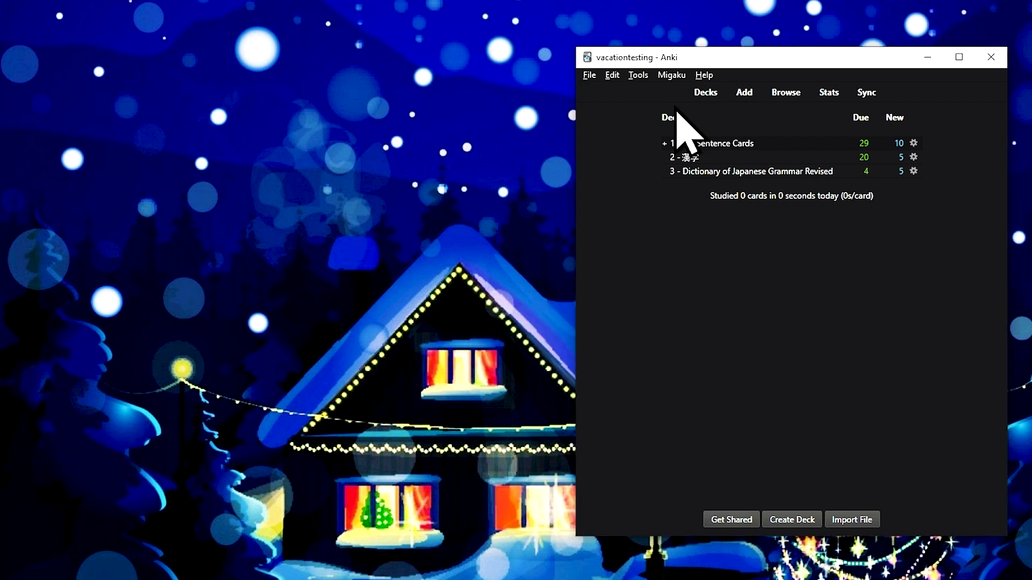
pyautogui.click(828, 94)
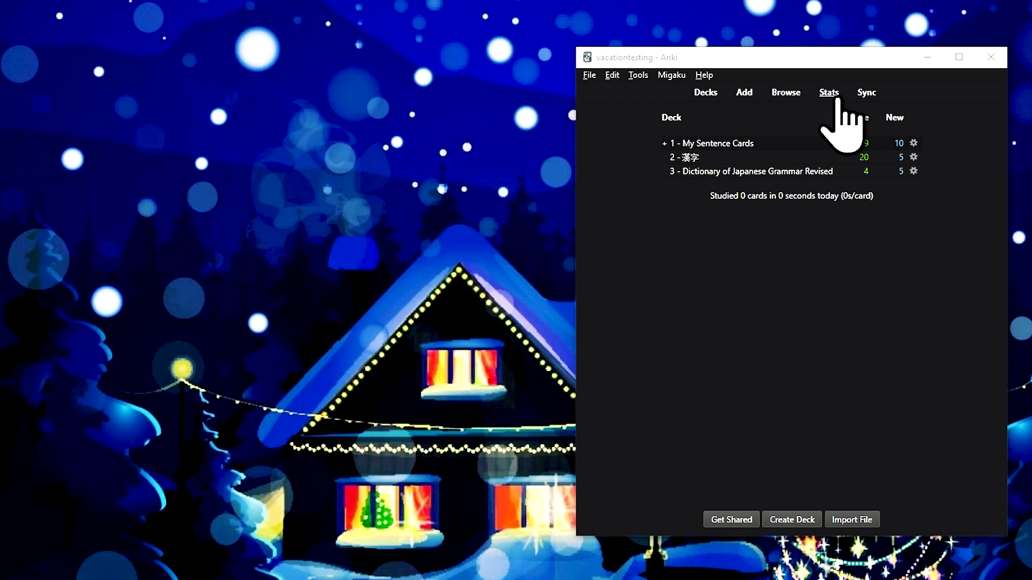
pyautogui.click(833, 96)
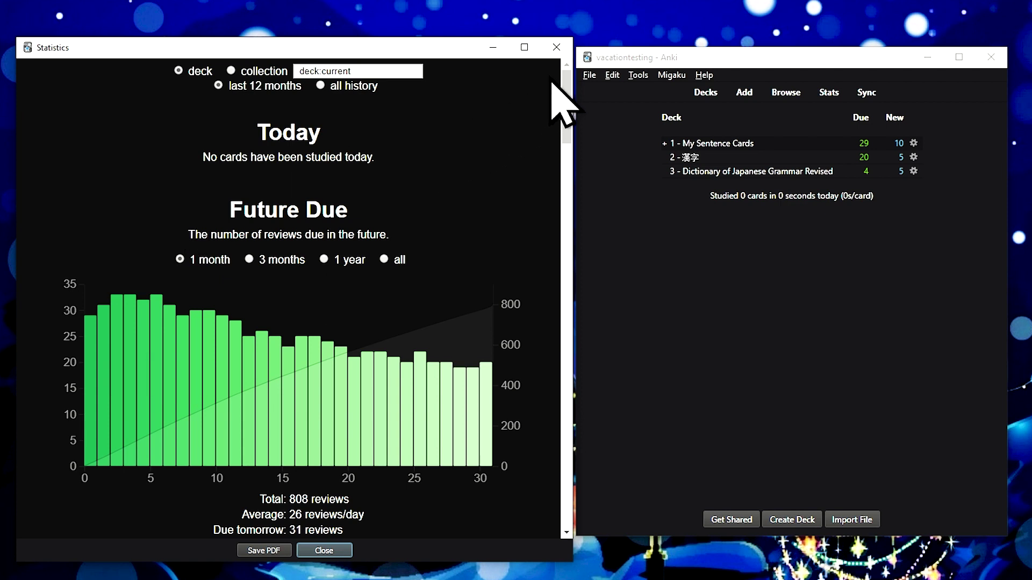
pyautogui.click(557, 47)
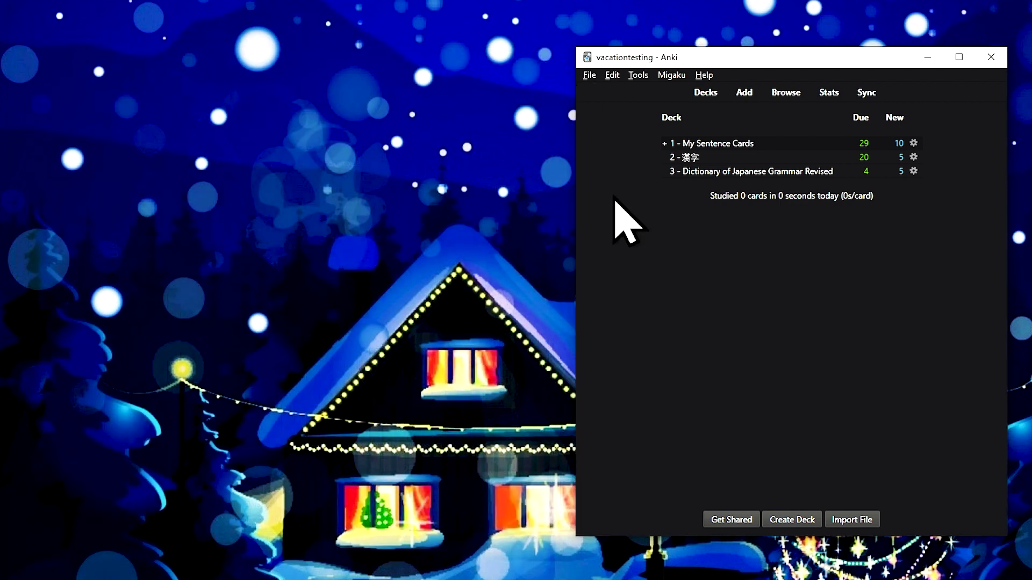
pyautogui.click(913, 143)
# Step: Exclude Saturday from the My Sentence Cards review schedule in its deck options
pyautogui.click(929, 164)
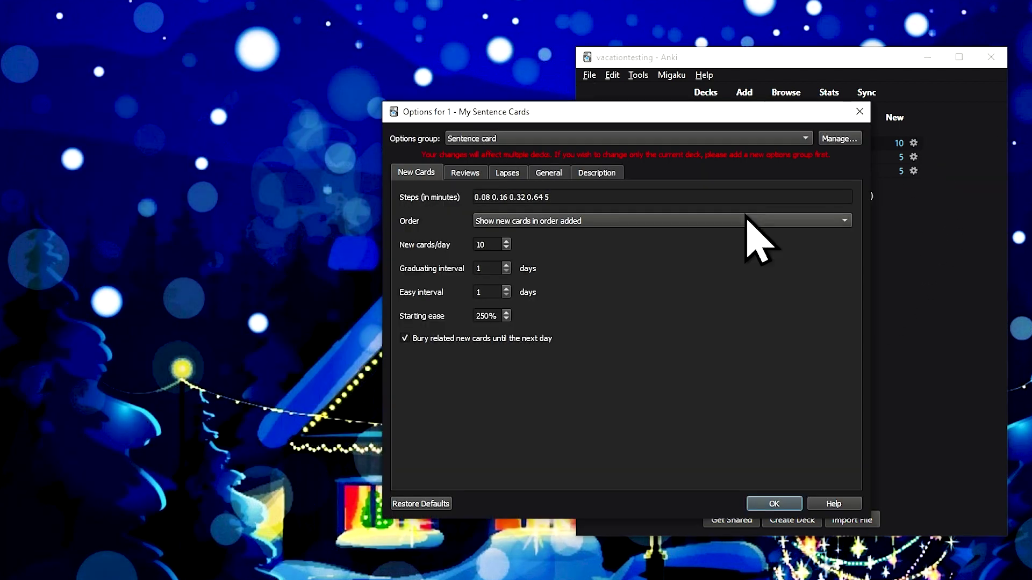
pyautogui.click(464, 174)
pyautogui.click(796, 329)
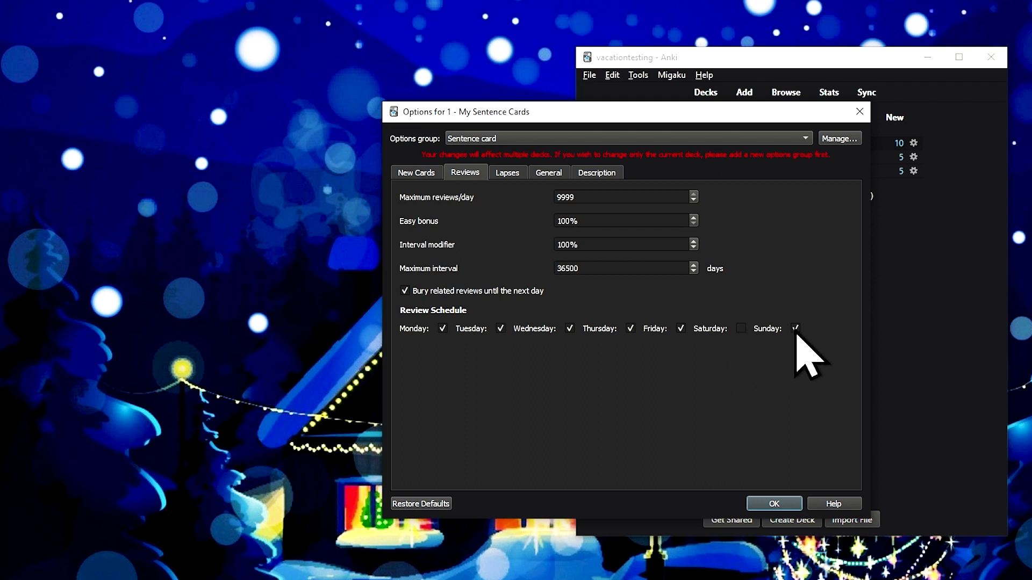
pyautogui.click(773, 503)
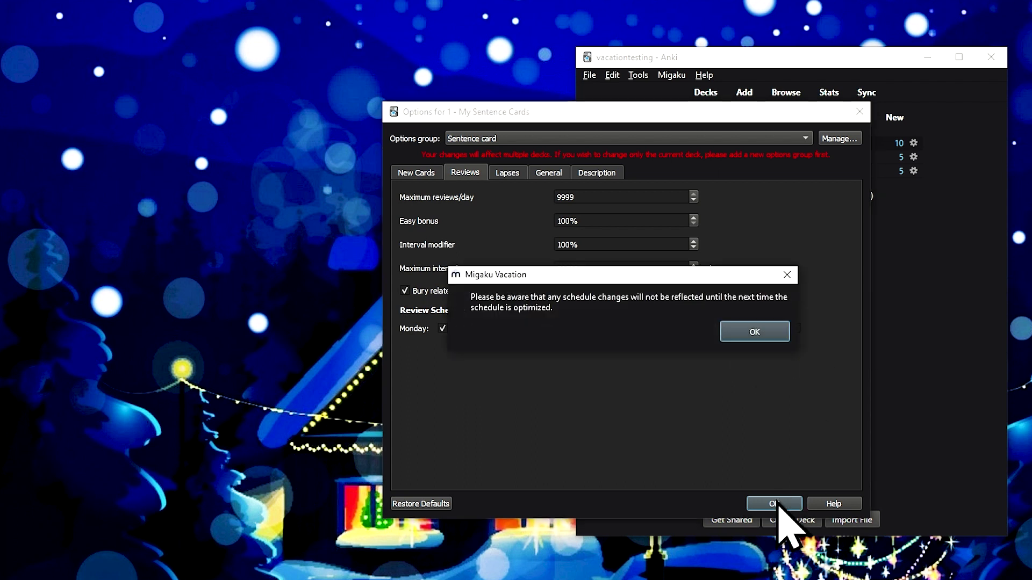
pyautogui.click(755, 331)
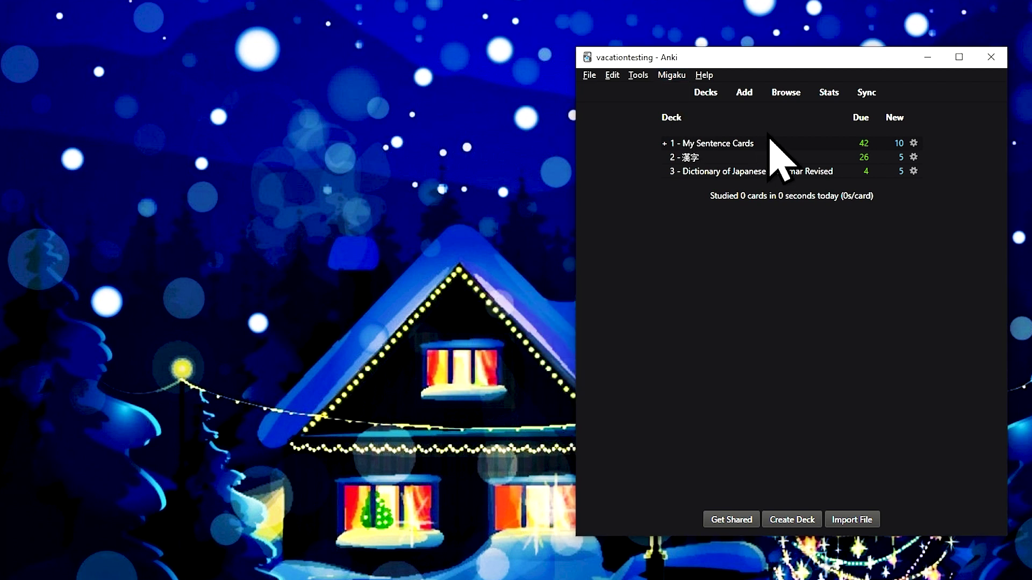
# Step: Check the review statistics, then open the Migaku Vacation Browser
pyautogui.click(828, 95)
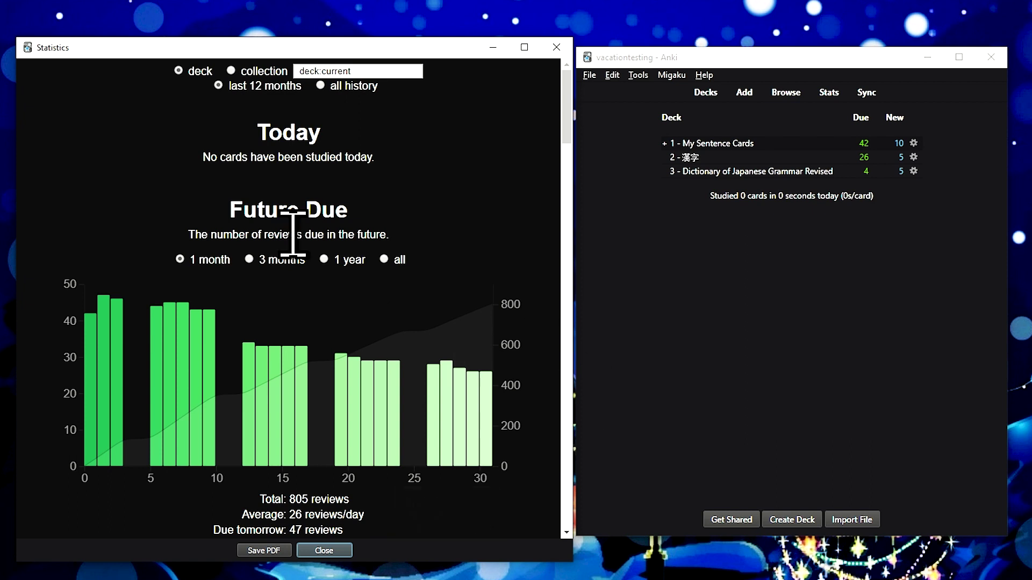
pyautogui.click(672, 75)
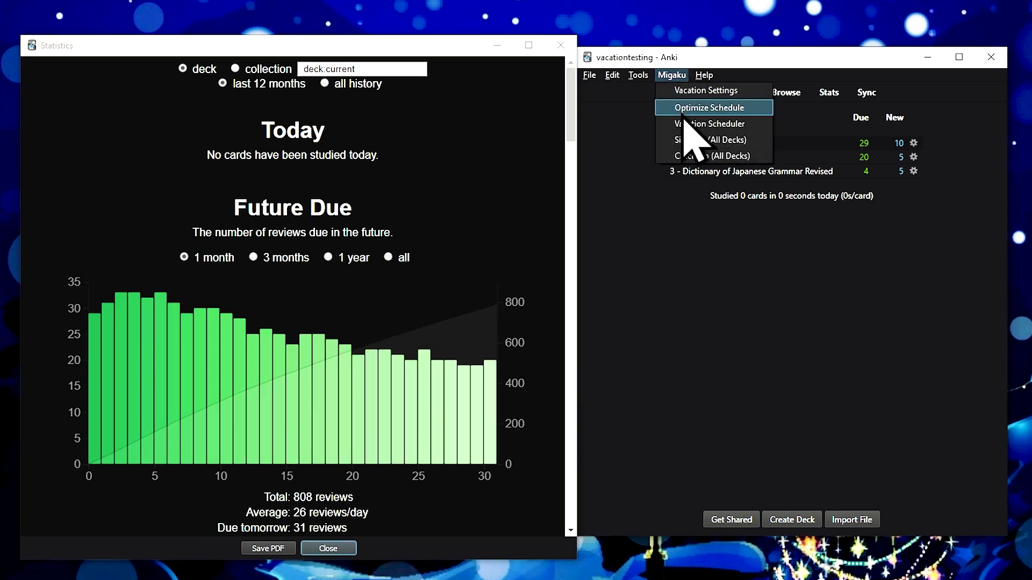
pyautogui.click(686, 124)
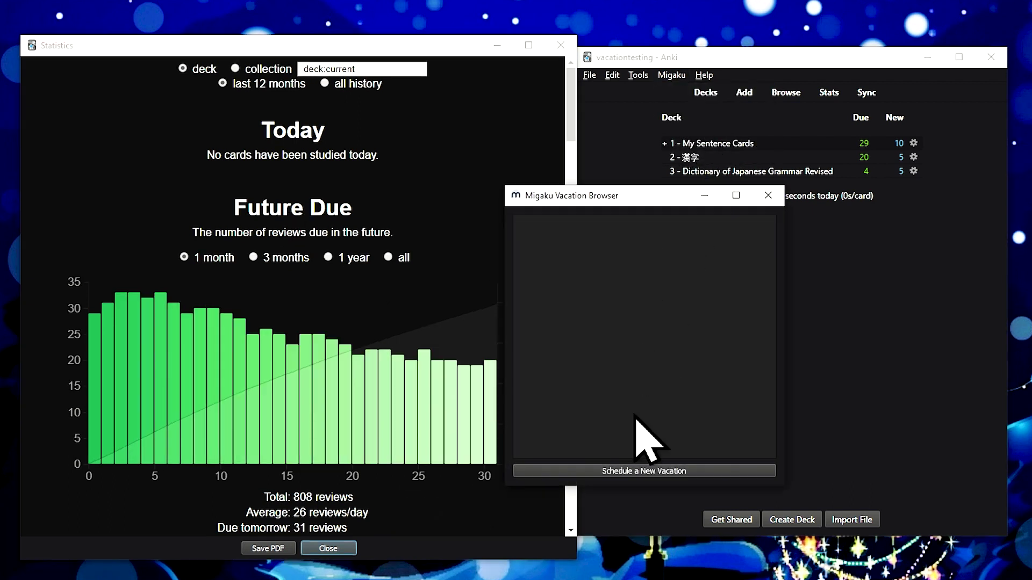
# Step: Schedule a 'Holiday' vacation from January 12 to January 19, 2021 covering every deck
pyautogui.click(637, 472)
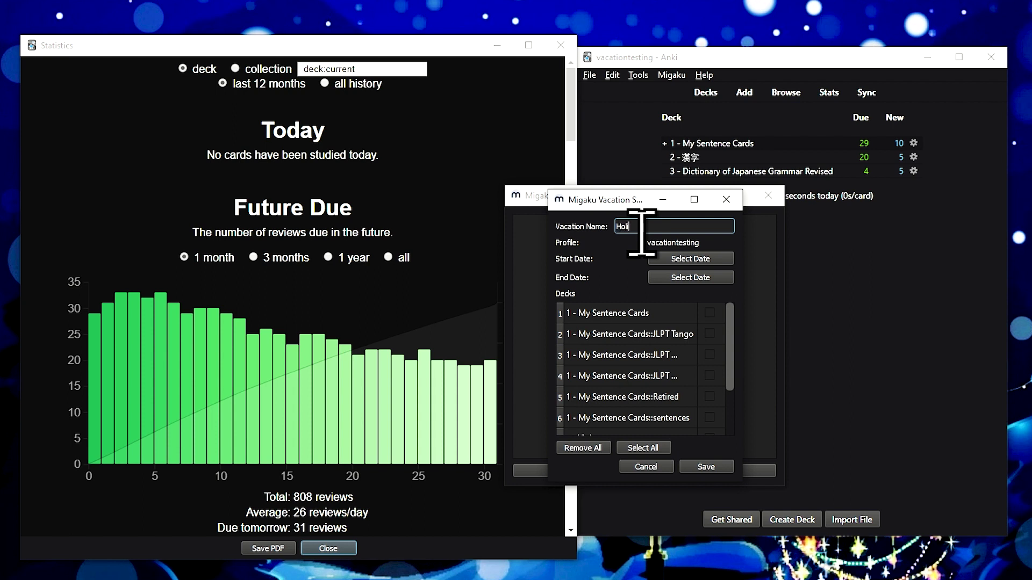
pyautogui.click(675, 259)
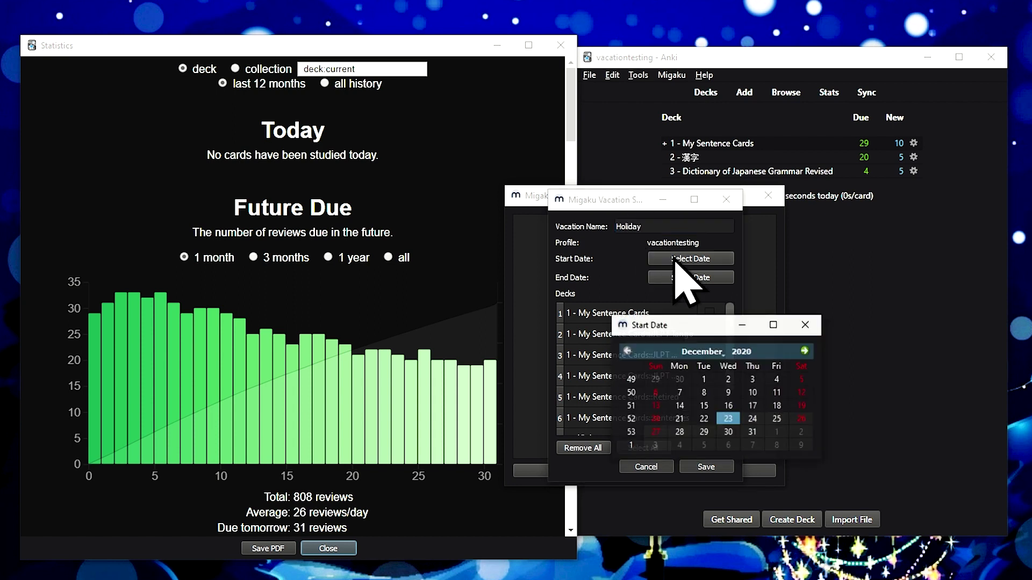
pyautogui.click(805, 351)
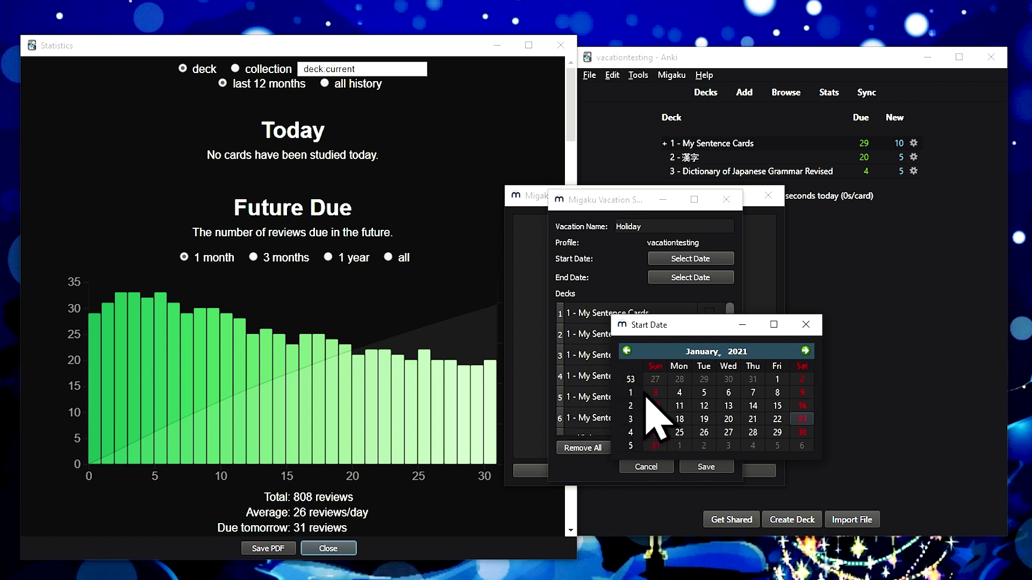
pyautogui.click(706, 407)
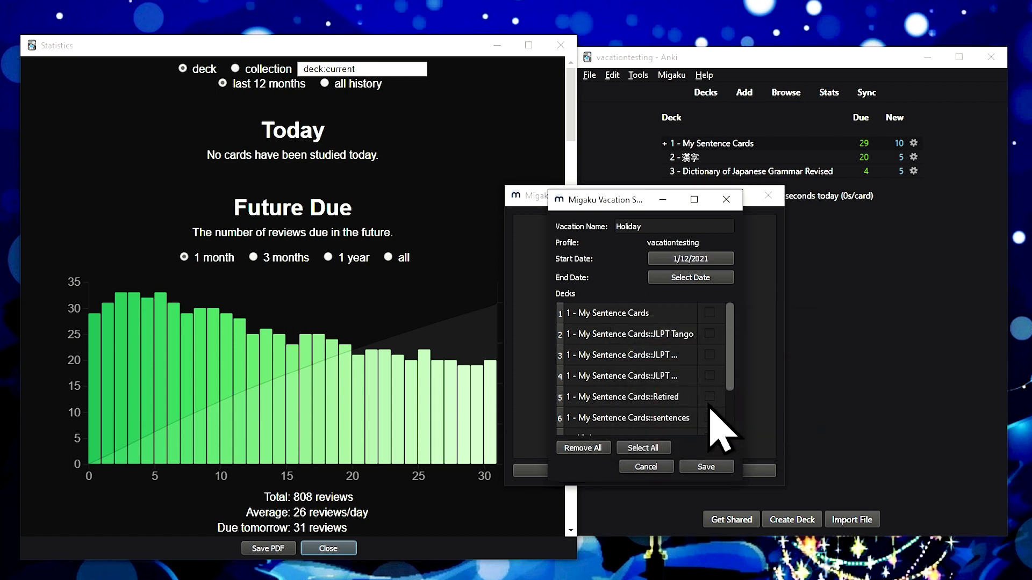
pyautogui.click(720, 279)
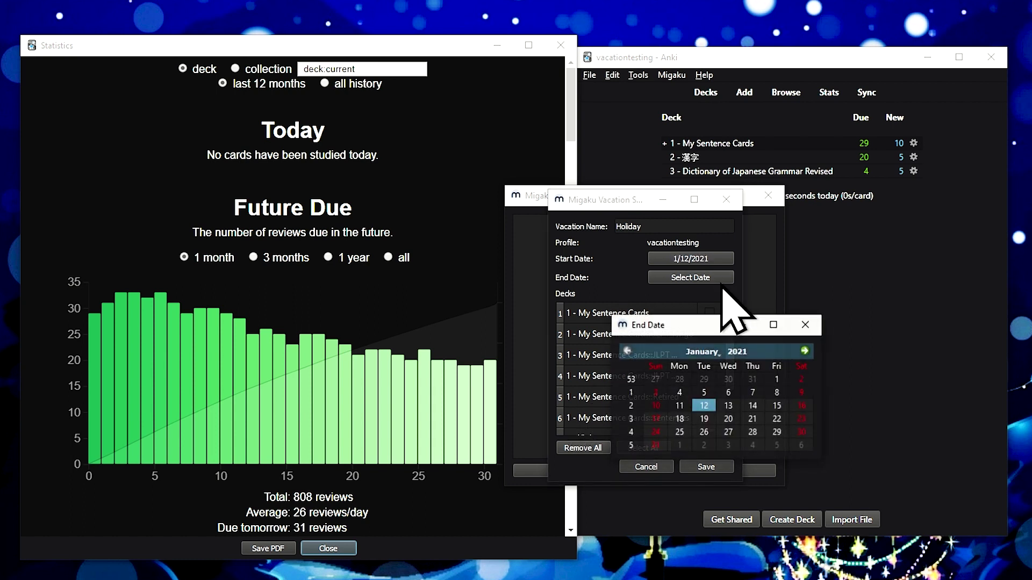
pyautogui.click(708, 419)
pyautogui.click(636, 448)
pyautogui.click(704, 468)
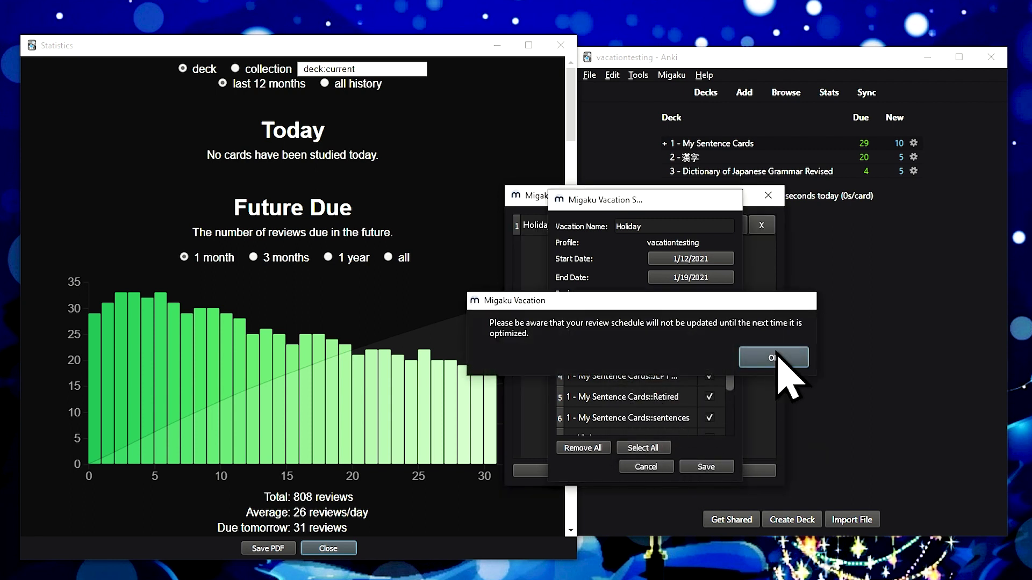
pyautogui.click(774, 357)
# Step: Run Migaku's Optimize Schedule around the vacation and check the review statistics
pyautogui.click(672, 75)
pyautogui.click(688, 109)
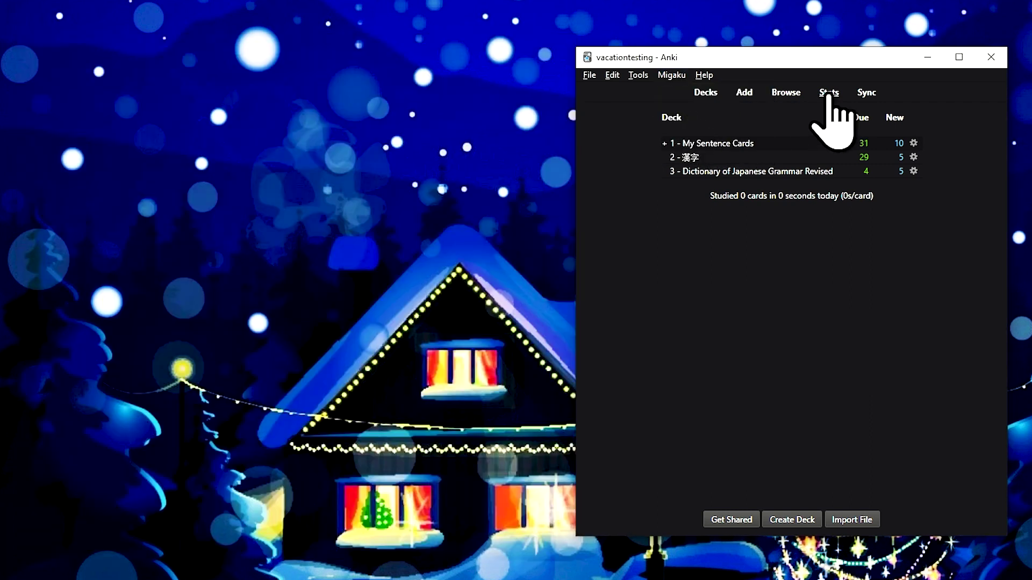
pyautogui.click(828, 94)
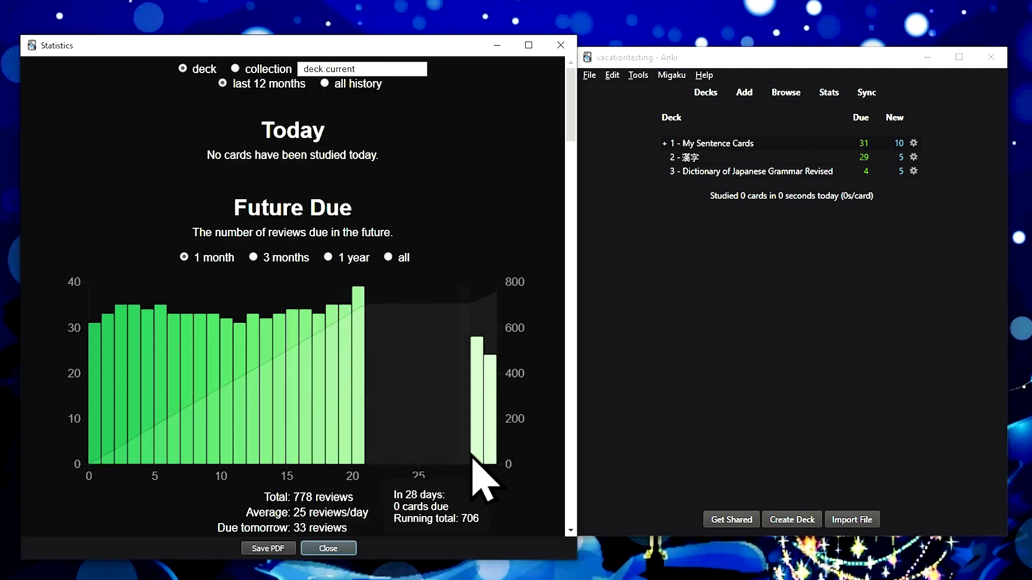
pyautogui.click(671, 75)
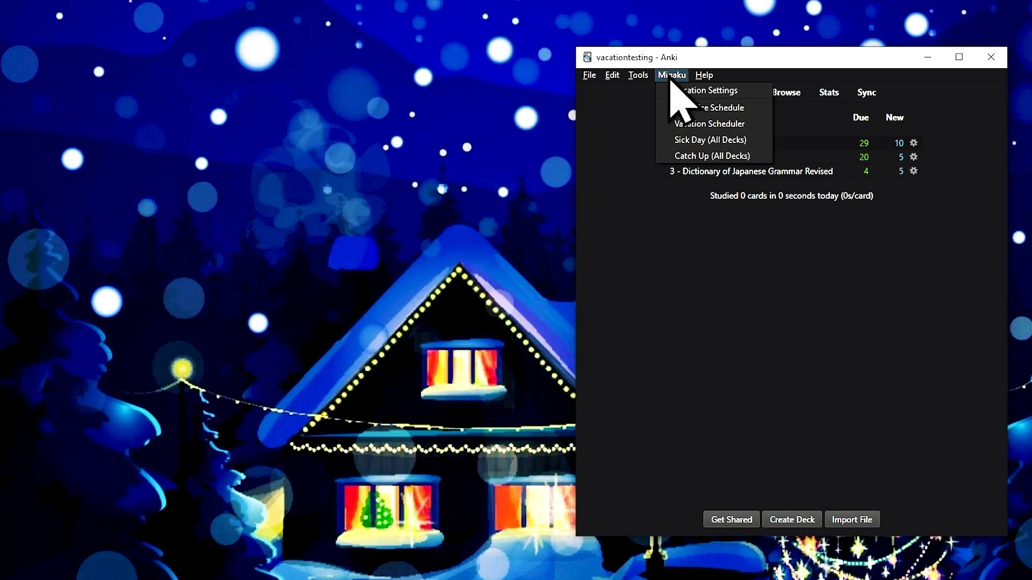
# Step: Take a sick day for all decks, then spread the 195-card backlog over a 10-day catch-up
pyautogui.click(685, 141)
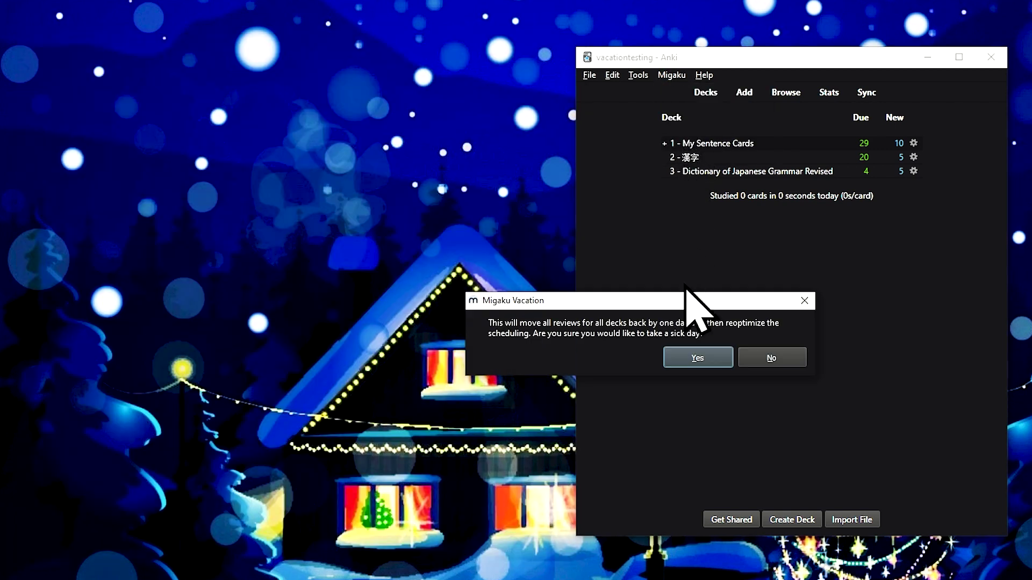
pyautogui.click(693, 359)
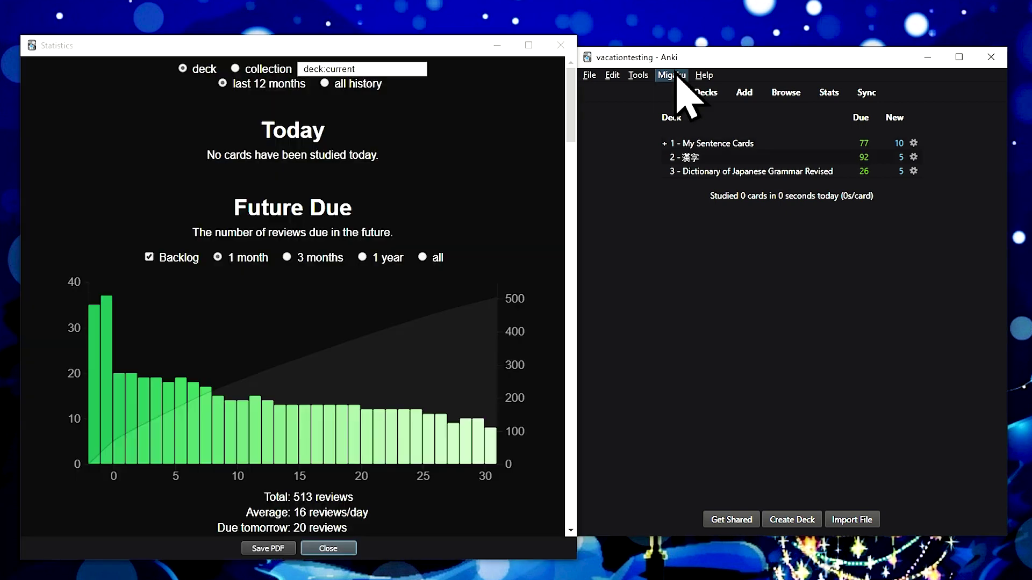
pyautogui.click(671, 76)
pyautogui.click(683, 156)
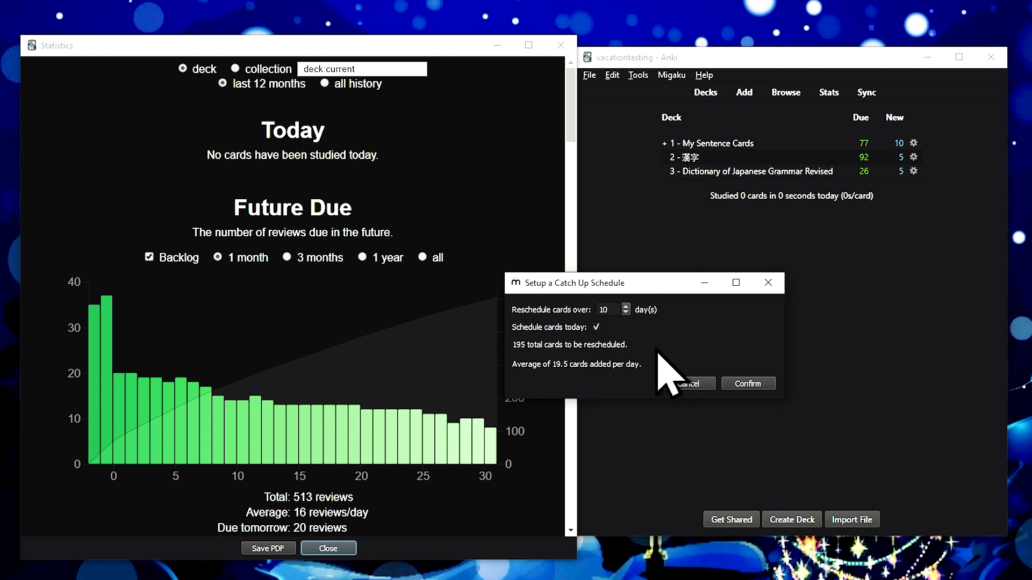
pyautogui.click(742, 384)
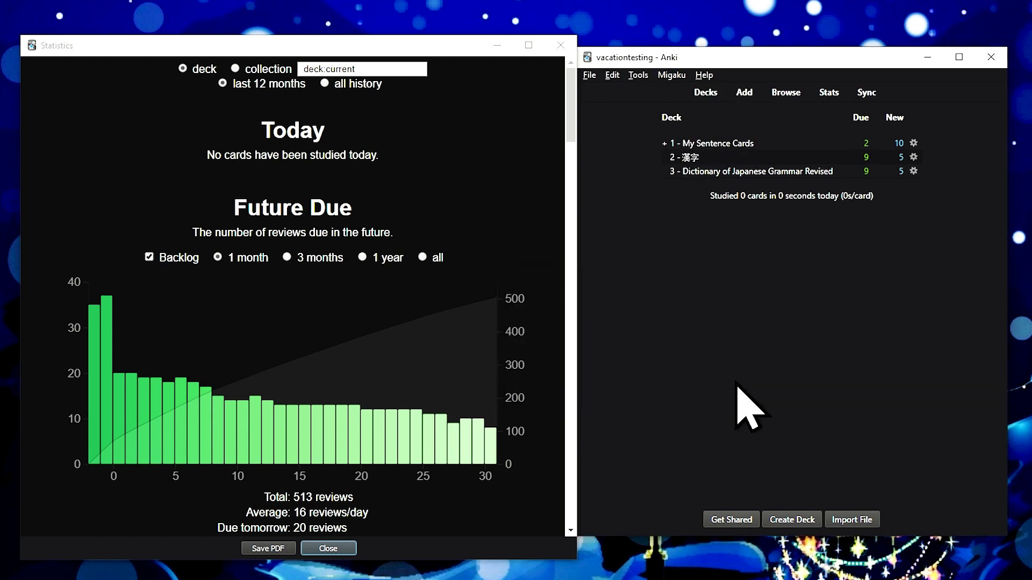
pyautogui.click(830, 94)
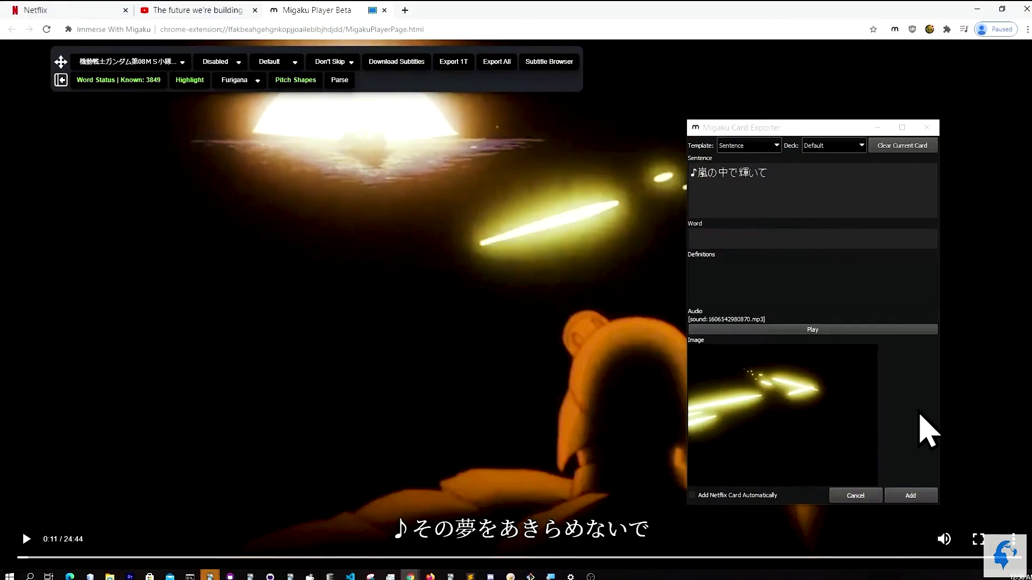
# Step: Add the Japanese sentence card, then resume the video and capture another card with the E key
pyautogui.click(909, 494)
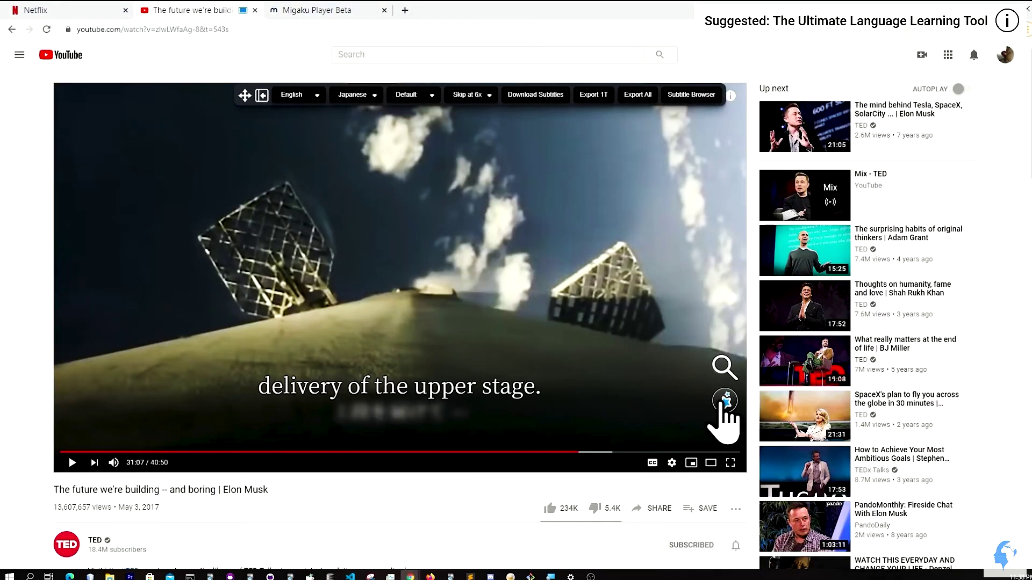
pyautogui.click(722, 404)
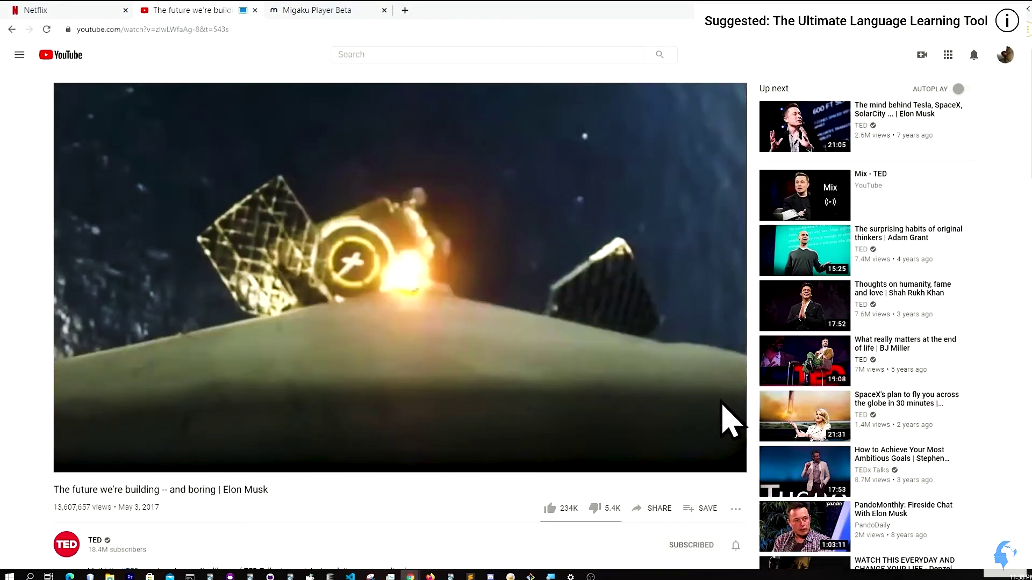
pyautogui.press('e')
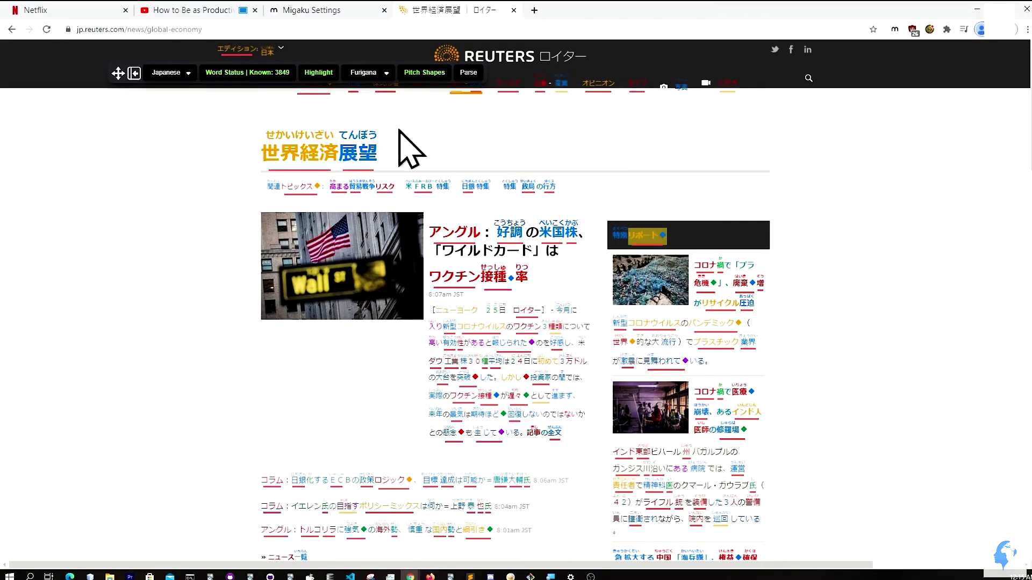
pyautogui.moveTo(359, 149)
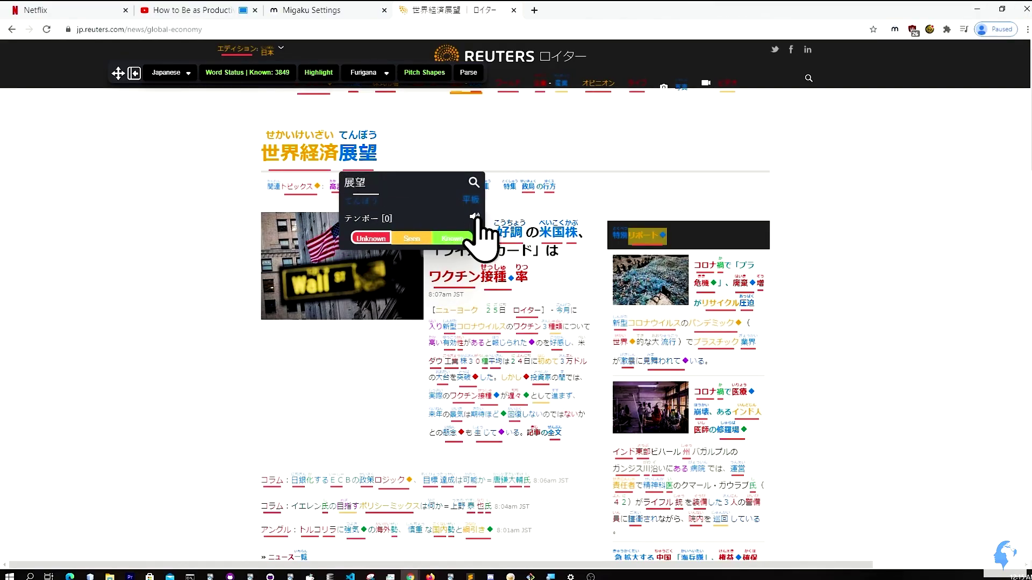